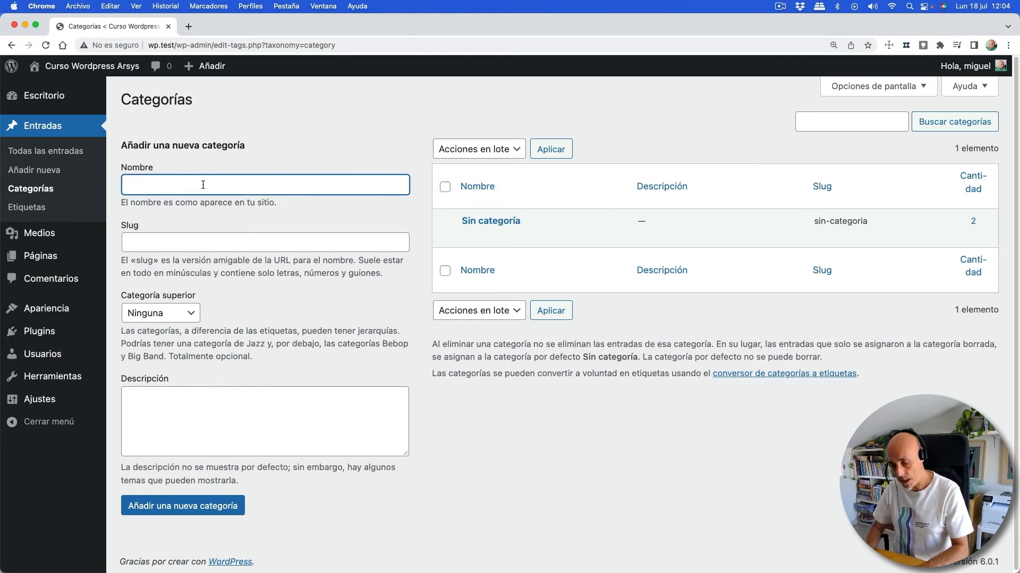
- Enter Editor as the new category's name and editor-wordpress as its slug
{"action": "type", "text": "or"}
{"action": "left_click", "coordinate": [152, 244]}
{"action": "left_click_drag", "start_coordinate": [119, 261], "coordinate": [317, 264]}
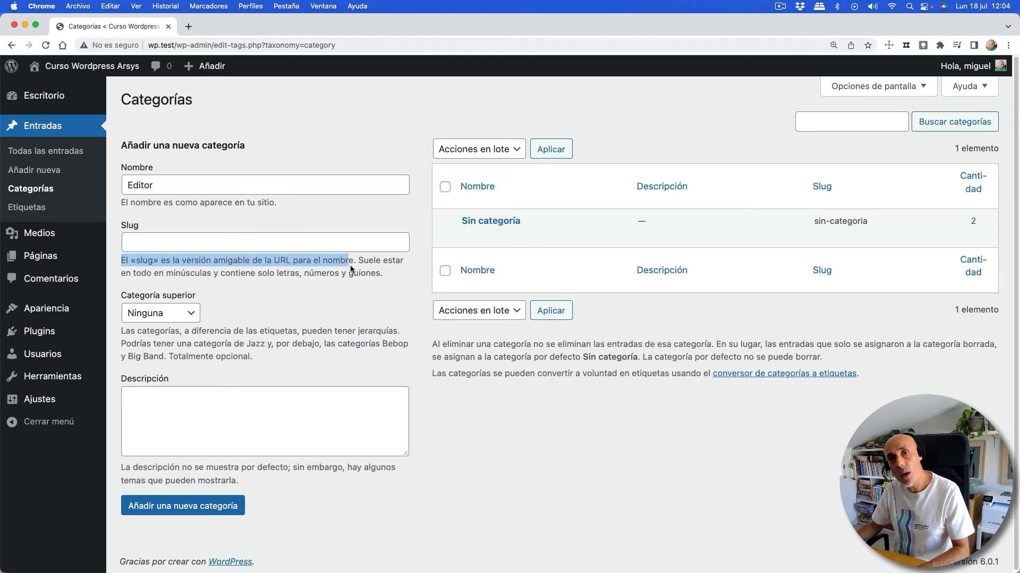
{"action": "left_click", "coordinate": [177, 186]}
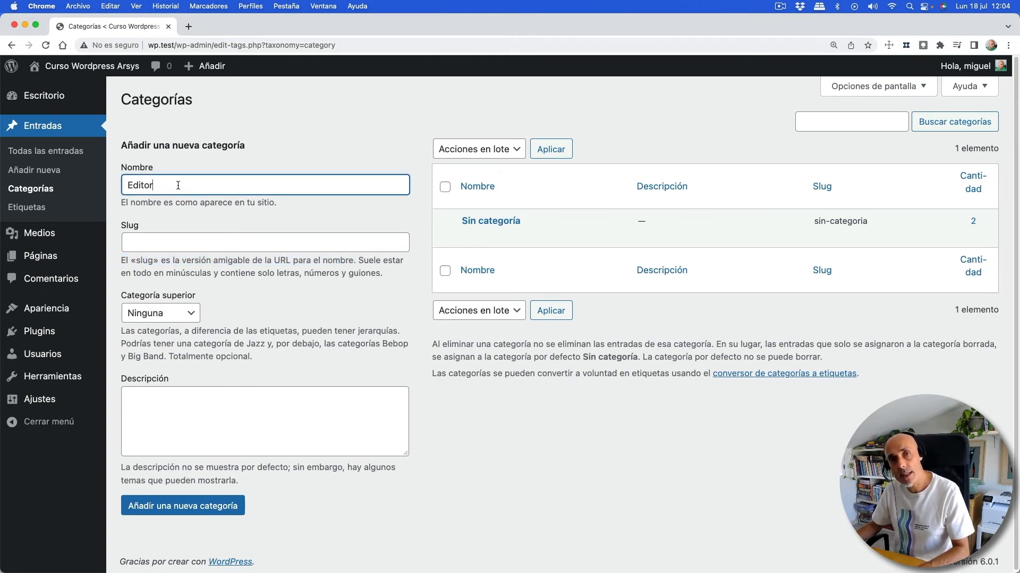
{"action": "left_click", "coordinate": [147, 240]}
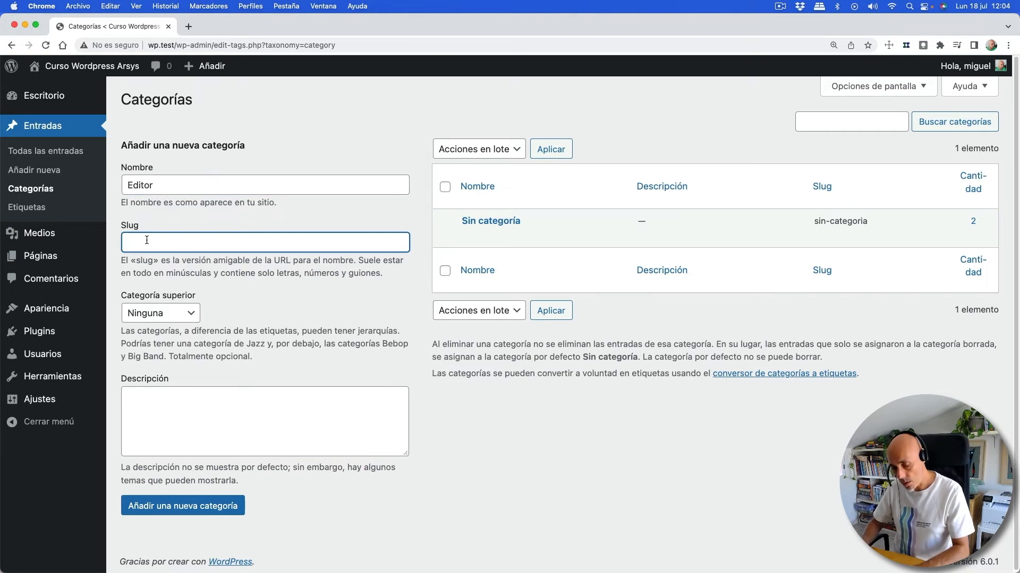
{"action": "type", "text": "editor"}
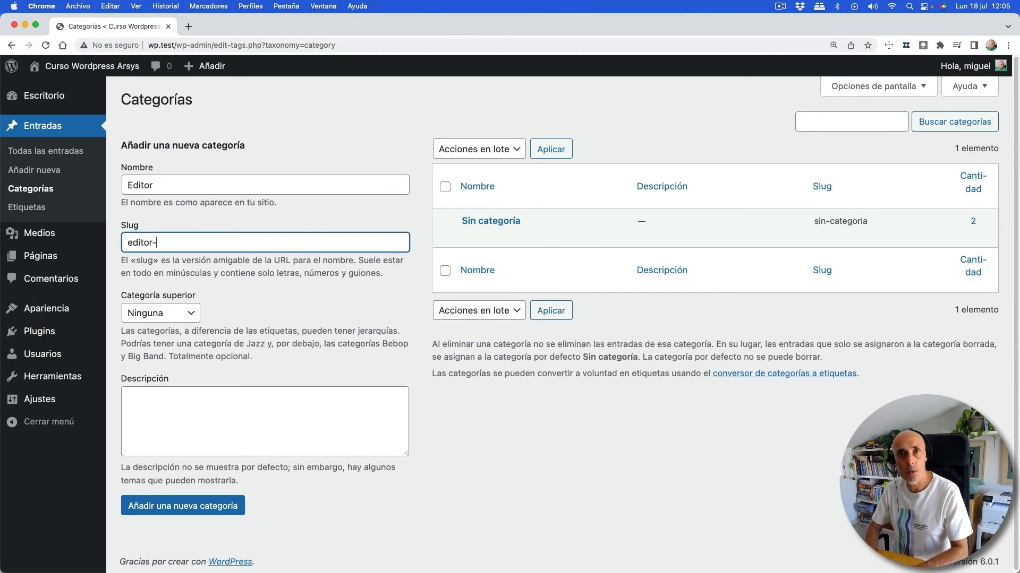
{"action": "type", "text": "-wordpress"}
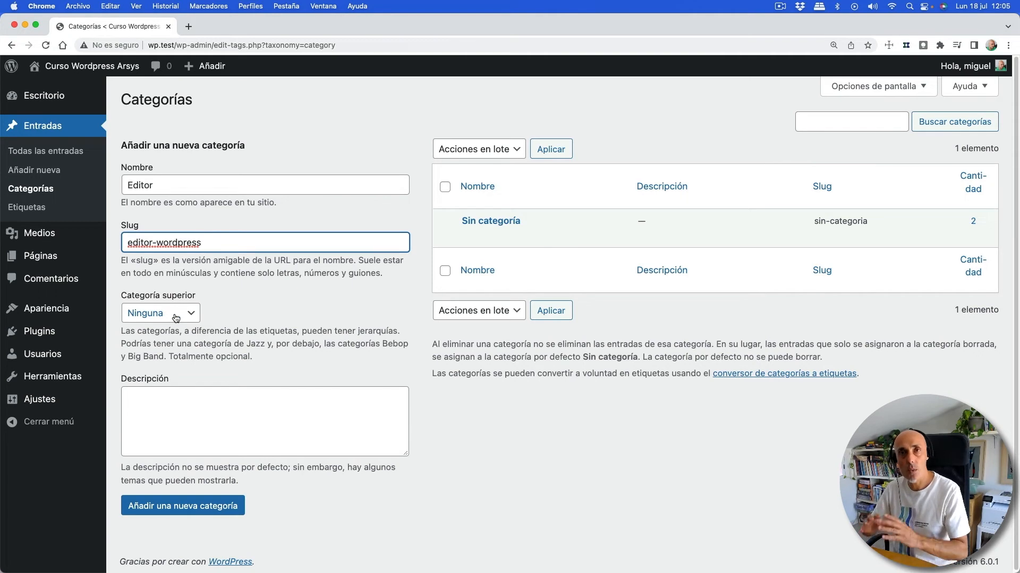
- Describe the category as "Artículos que enseñan a trabajar con el editor de WordPress." and add it
{"action": "left_click", "coordinate": [149, 406]}
{"action": "type", "text": "Artículos que enseñan a trabajar con el editor de WordPress."}
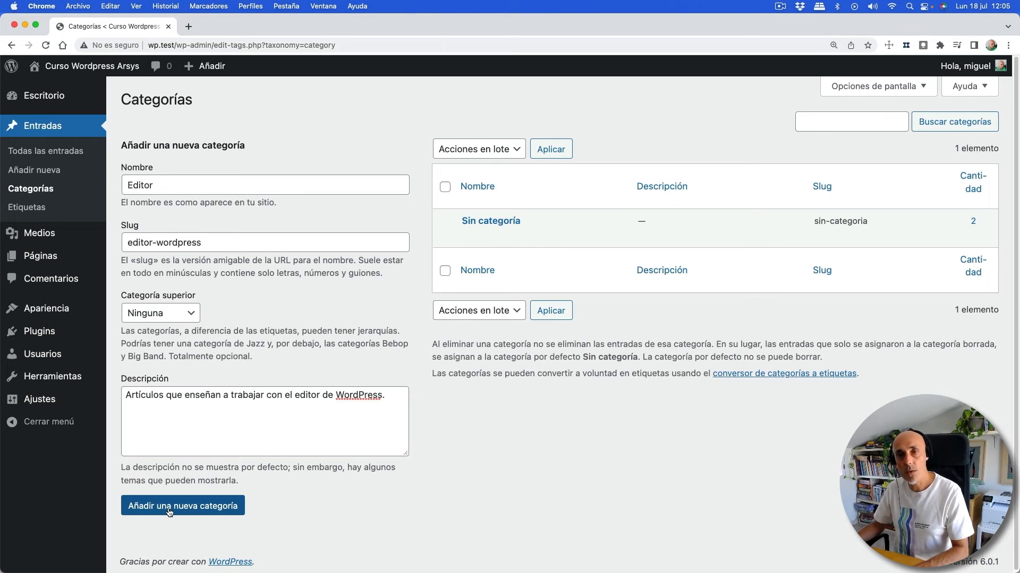
{"action": "left_click", "coordinate": [170, 506]}
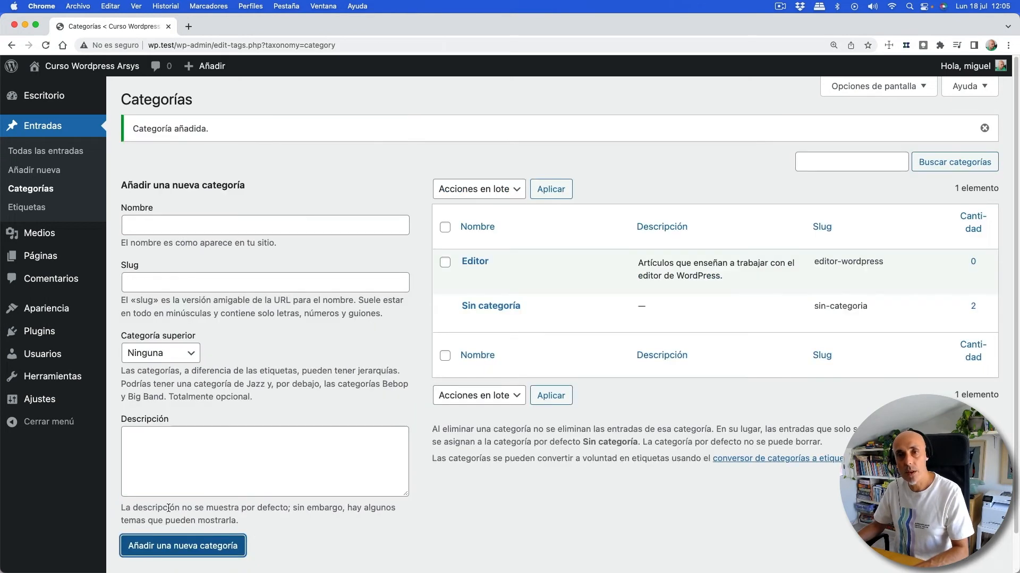
- Enter Temas as the name of another new category and temas as its slug
{"action": "left_click", "coordinate": [157, 224]}
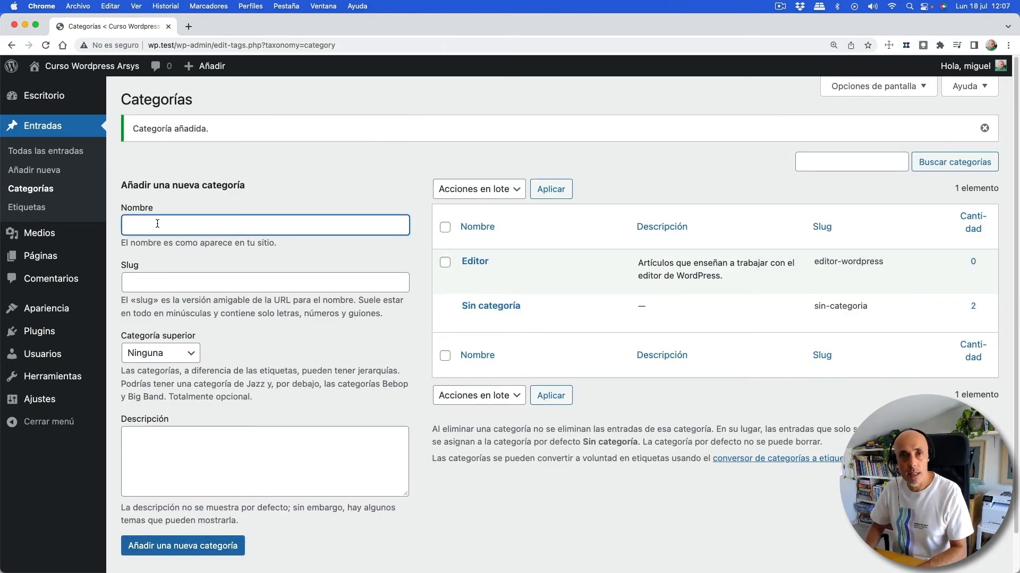
{"action": "type", "text": "Temas"}
{"action": "key", "text": "Tab"}
{"action": "type", "text": "temas"}
{"action": "key", "text": "Tab"}
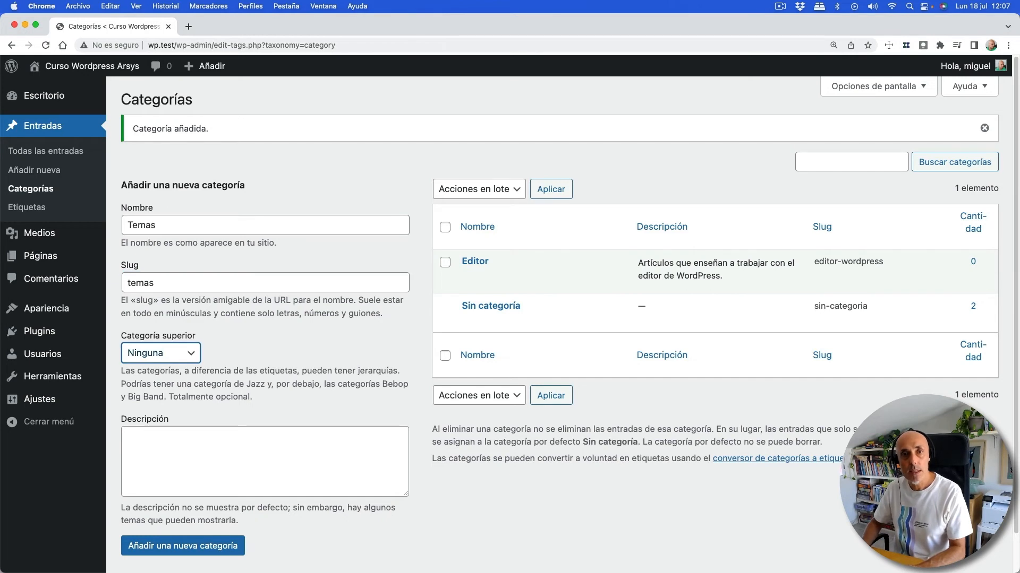
- Add the category described as "Temas de diseño de WordPress, cómo trabajar con temas, cómo editar temas, qué temas te recomendamos..."
{"action": "left_click", "coordinate": [165, 441]}
{"action": "type", "text": "Temas de diseño de WordPress, cómo trabajar con temas, cómo editar temas, qué temas te recomendamos..."}
{"action": "left_click", "coordinate": [200, 552]}
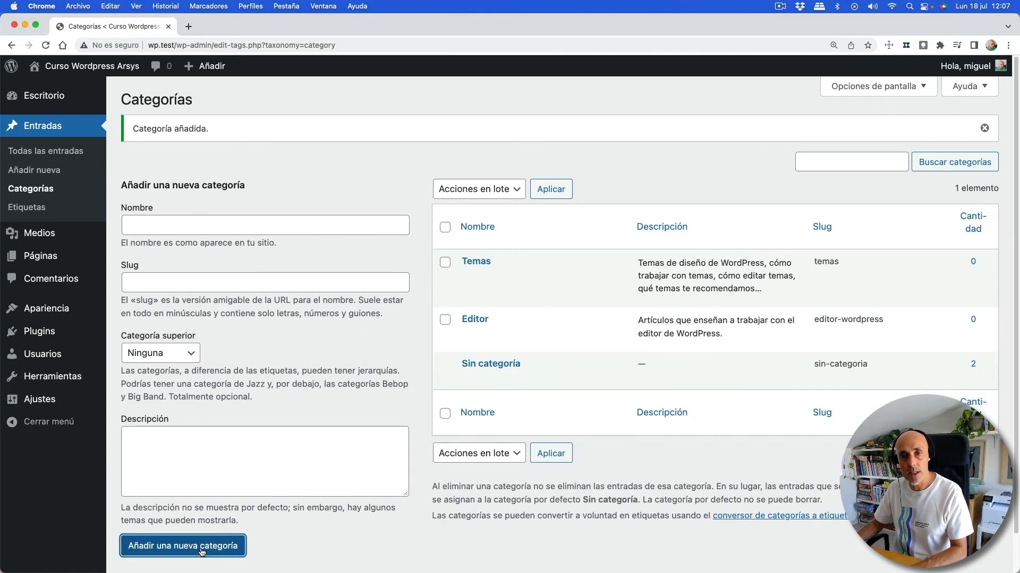
- Enter Temas hijo as the name of a further category and temas-hijo as its slug
{"action": "left_click", "coordinate": [140, 224]}
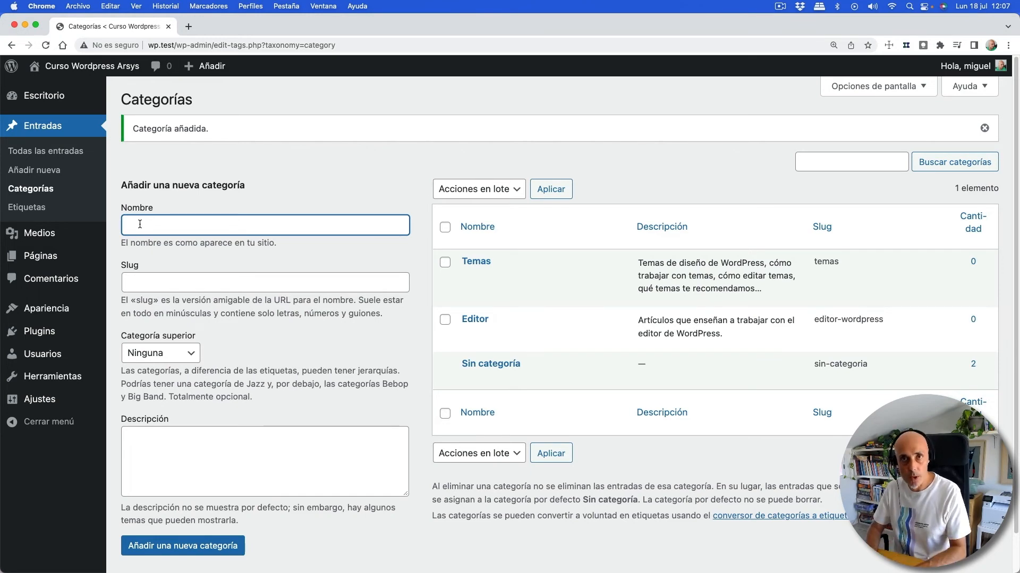
{"action": "type", "text": "Temas hijo"}
{"action": "key", "text": "Tab"}
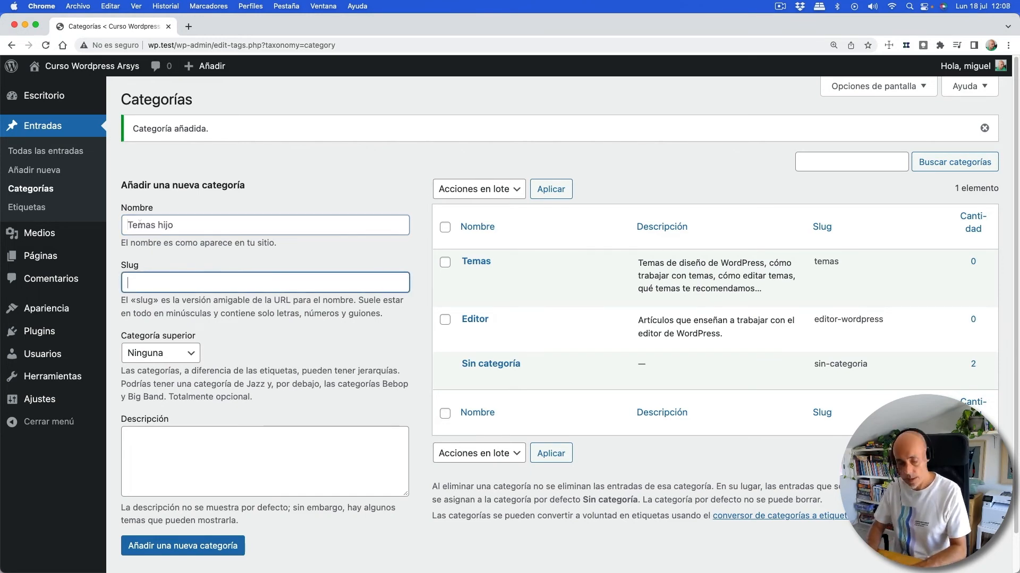
{"action": "type", "text": "te"}
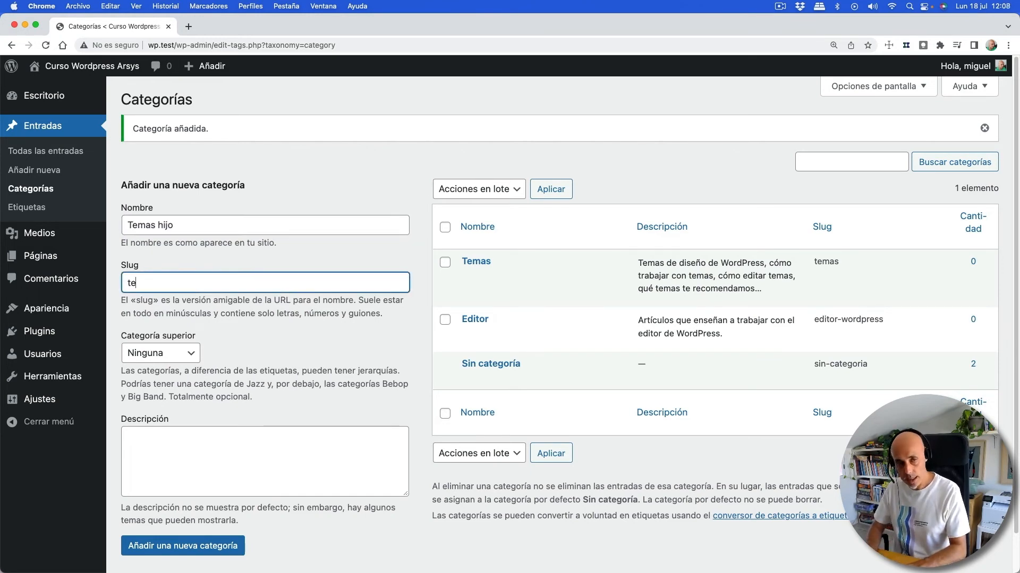
{"action": "type", "text": "mas-hijo"}
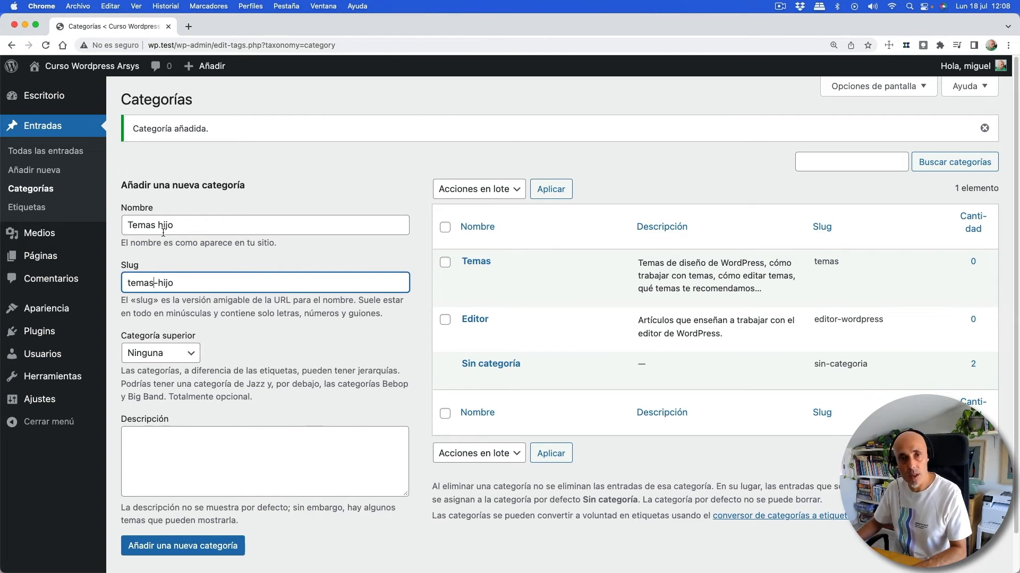
- Add the category under Temas, described as "Explicamos qué son temas hijo (child themes) en WordPress. Cómo crear temas hijo, como trabajar con temas hijo, hacer personalizaciones..."
{"action": "left_click", "coordinate": [173, 355]}
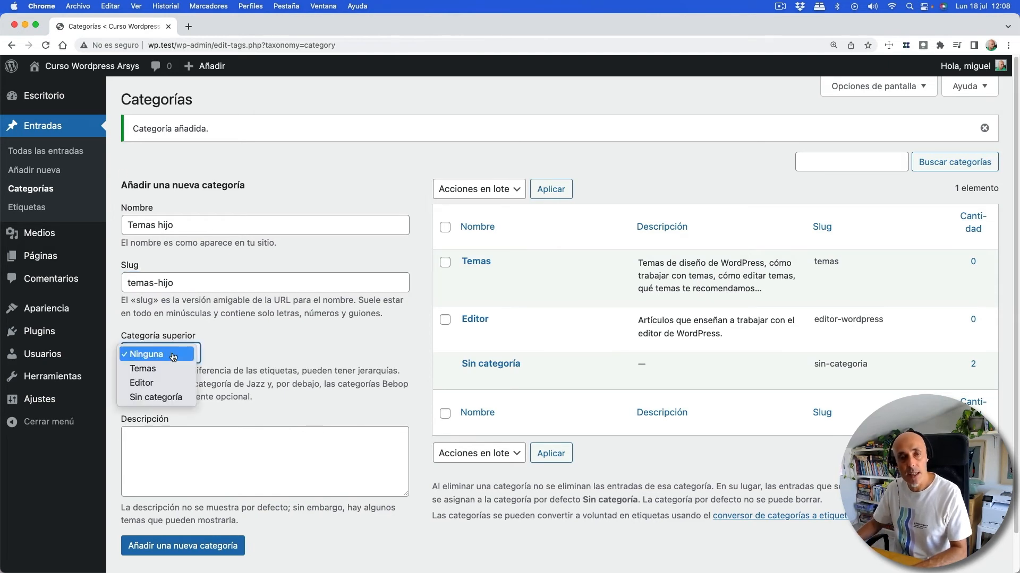
{"action": "left_click", "coordinate": [163, 369]}
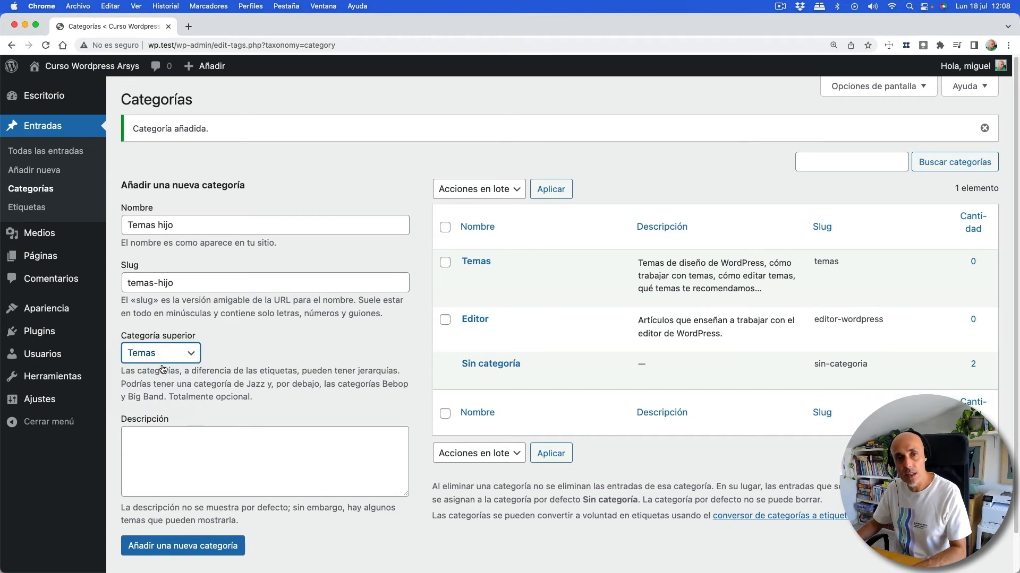
{"action": "left_click", "coordinate": [173, 447]}
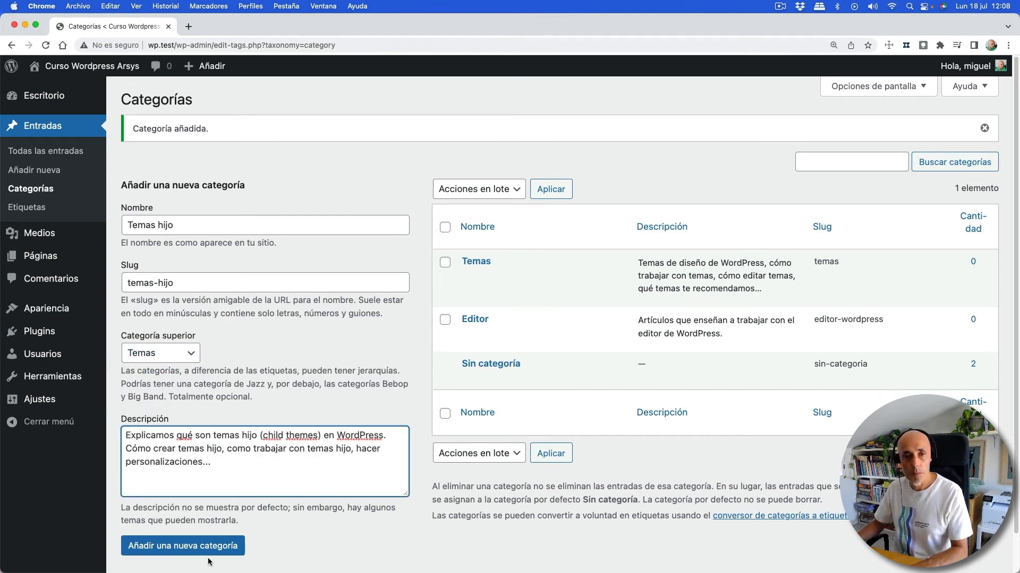
{"action": "left_click", "coordinate": [186, 553]}
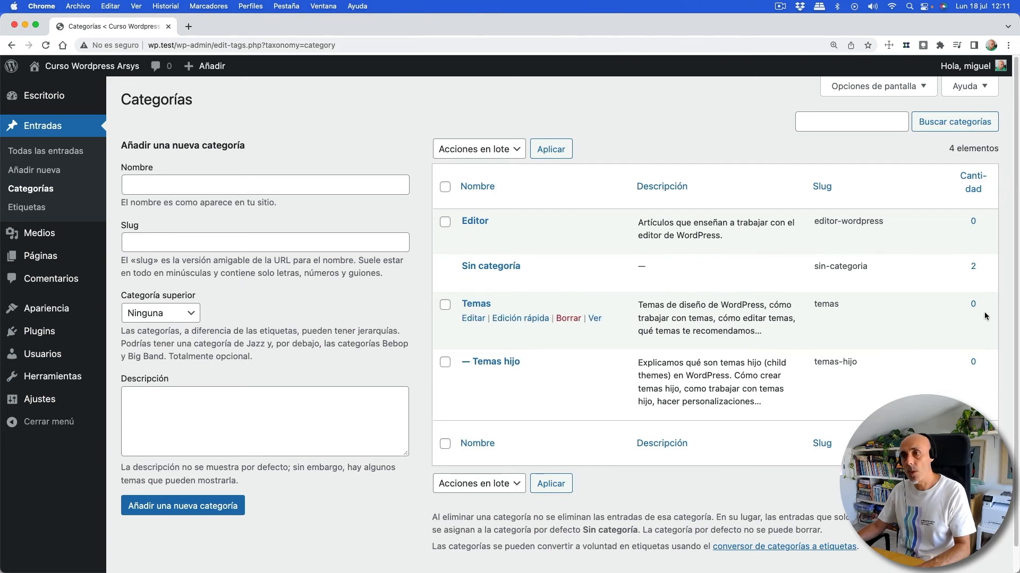
- Change the category of the post "¡Hola, mundo!" from Sin categoría to Temas and update the post
{"action": "left_click", "coordinate": [43, 152]}
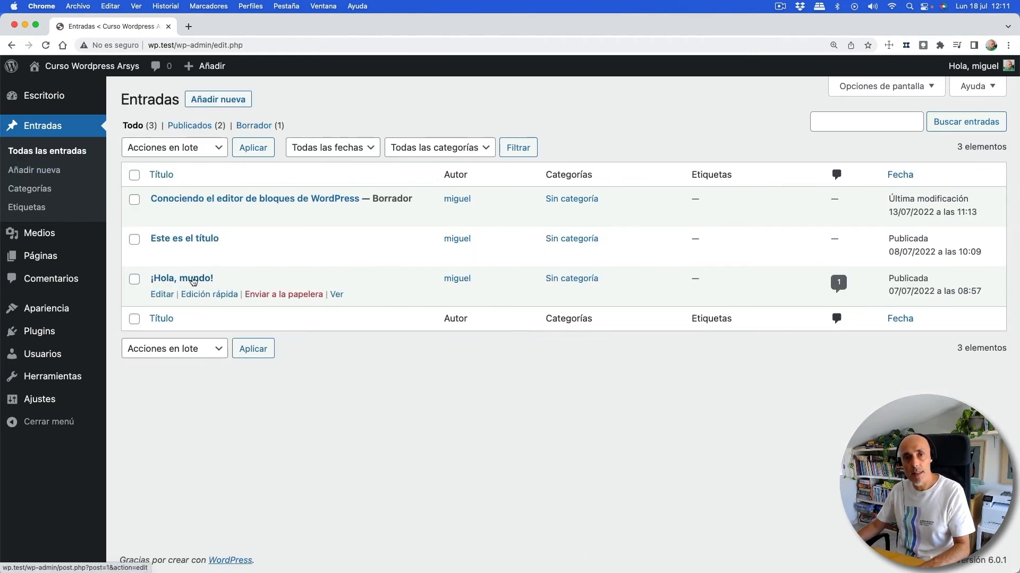
{"action": "left_click", "coordinate": [159, 295]}
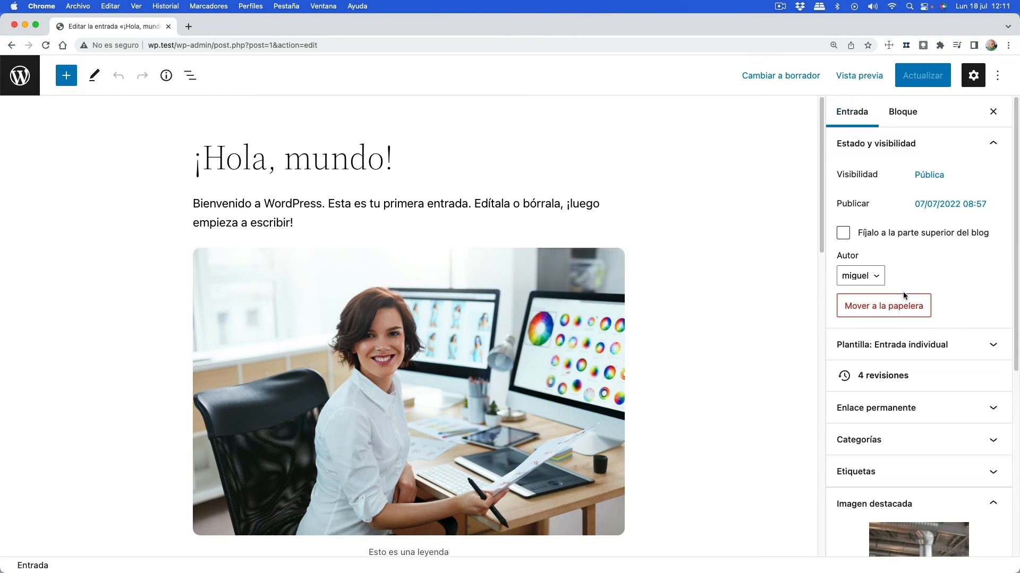
{"action": "left_click", "coordinate": [875, 442]}
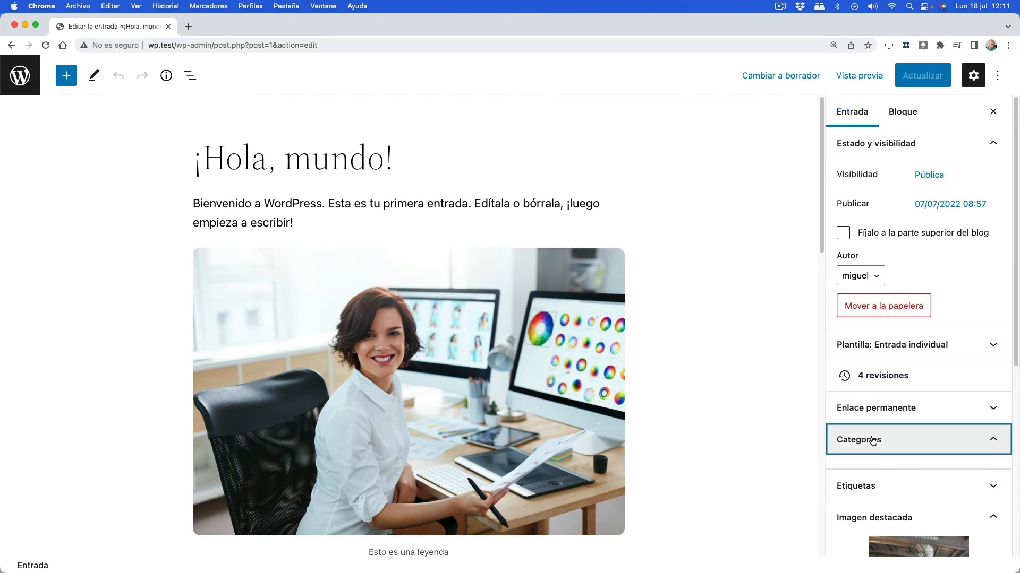
{"action": "scroll", "coordinate": [890, 437], "scroll_direction": "down", "scroll_amount": 3}
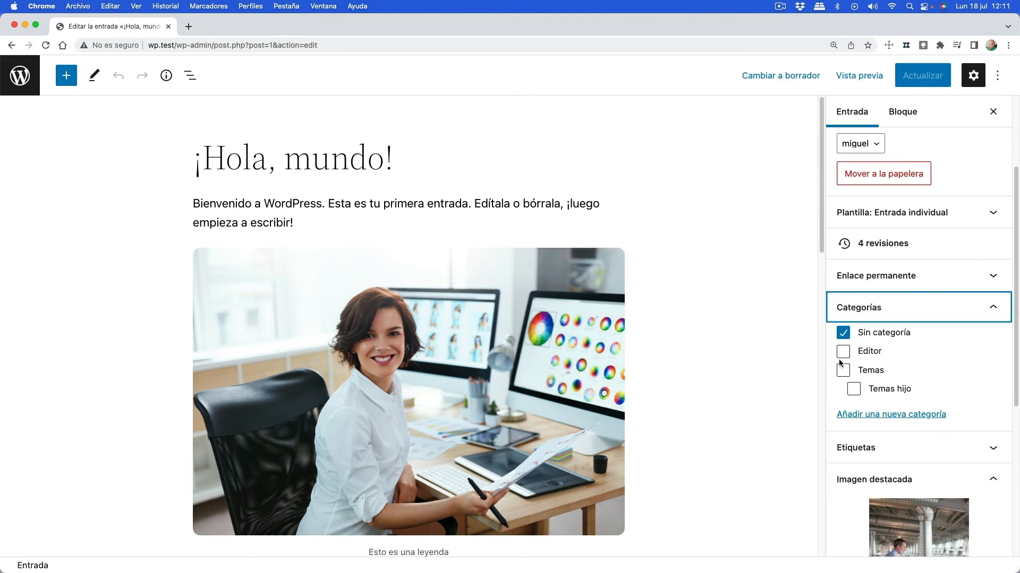
{"action": "left_click", "coordinate": [845, 334]}
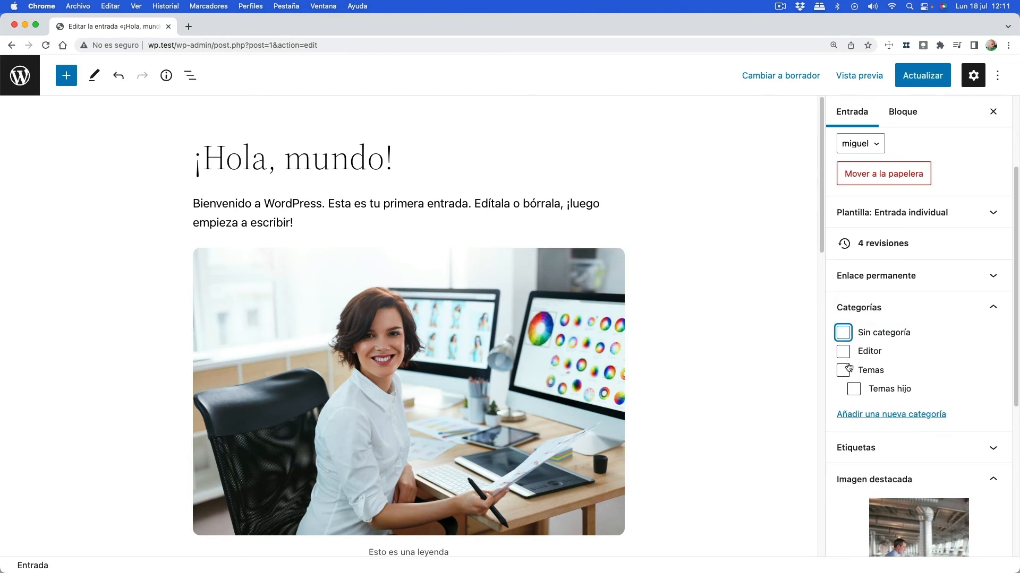
{"action": "left_click", "coordinate": [845, 372]}
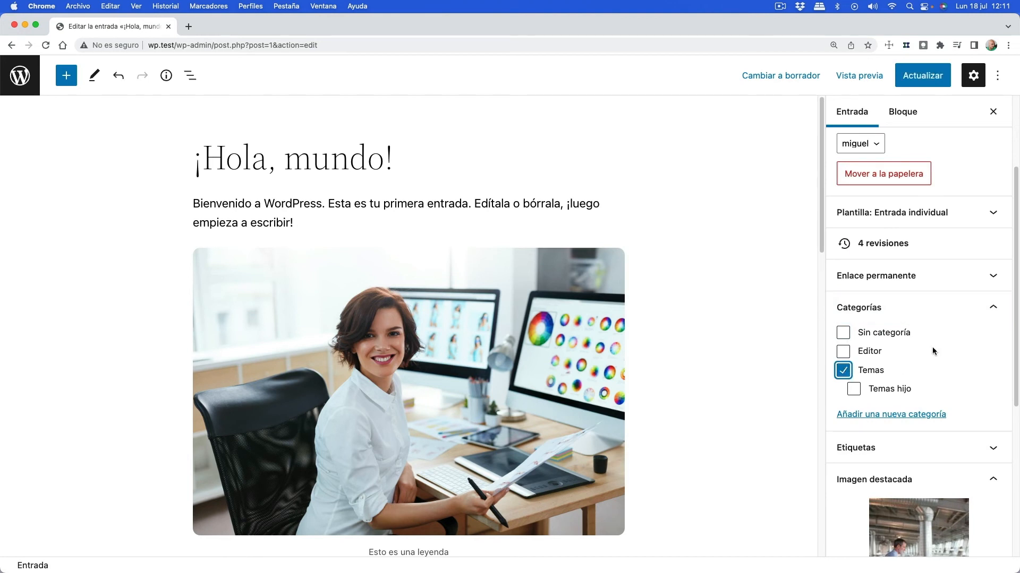
{"action": "left_click", "coordinate": [932, 77]}
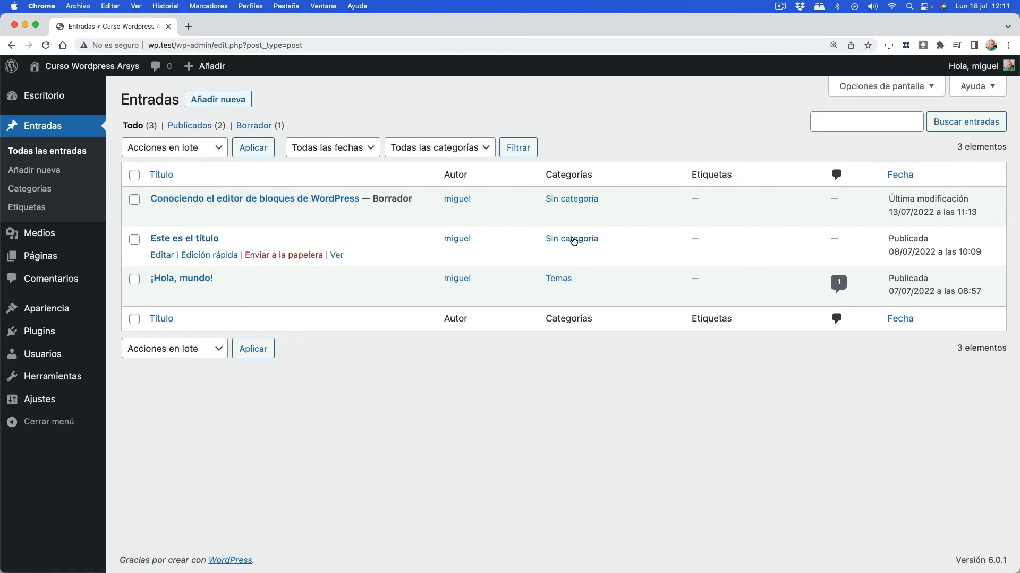
- Assign the post "Este es el título" to Editor instead of Sin categoría, update it and return to the posts list
{"action": "left_click", "coordinate": [162, 256]}
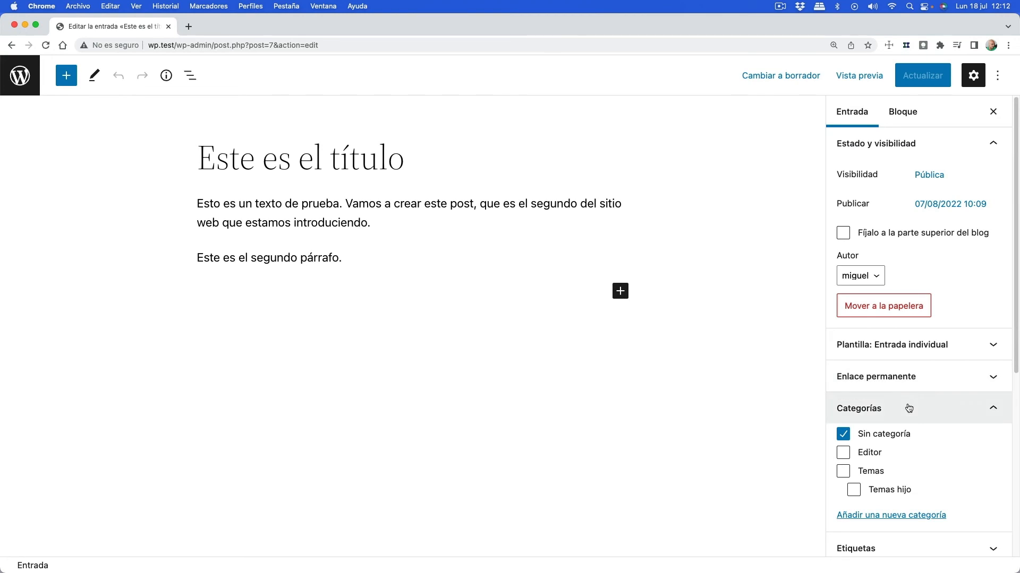
{"action": "left_click", "coordinate": [844, 453]}
{"action": "left_click", "coordinate": [843, 435]}
{"action": "left_click", "coordinate": [931, 85]}
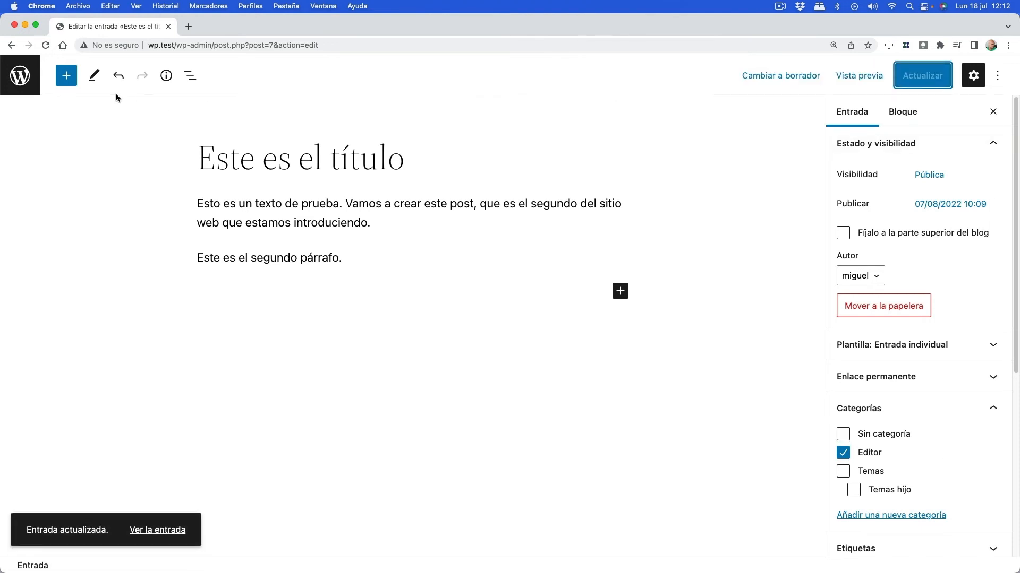
{"action": "left_click", "coordinate": [19, 75]}
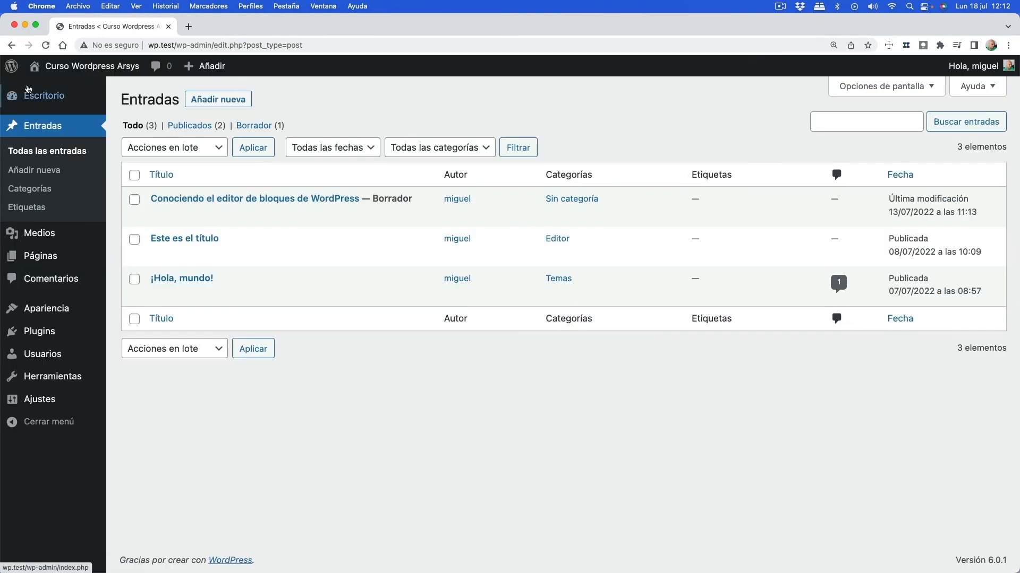
- Rename the default category Sin categoría to WordPress, set its slug to wordpress and save the change
{"action": "left_click", "coordinate": [29, 189]}
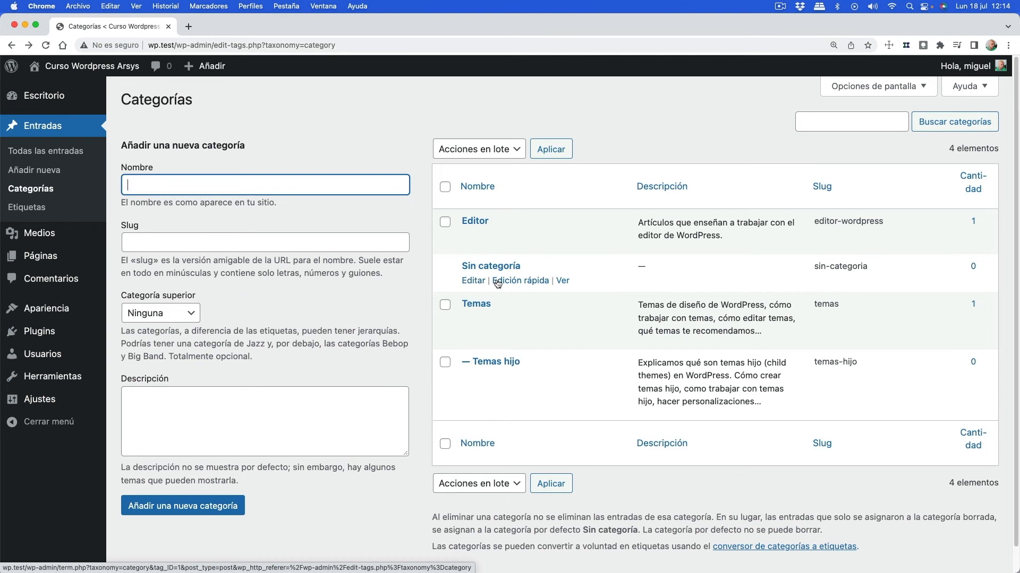
{"action": "left_click", "coordinate": [517, 282]}
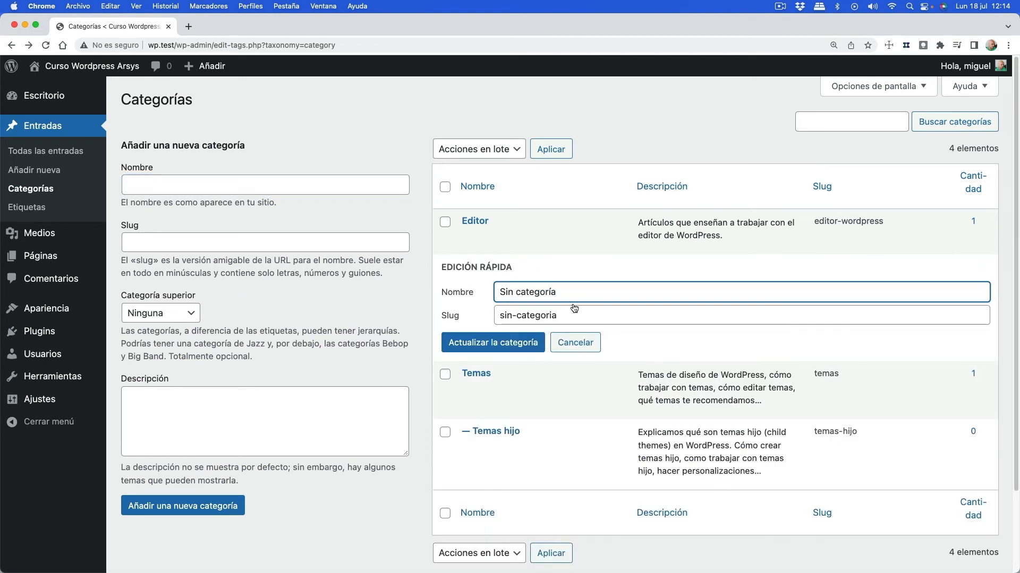
{"action": "left_click", "coordinate": [470, 296]}
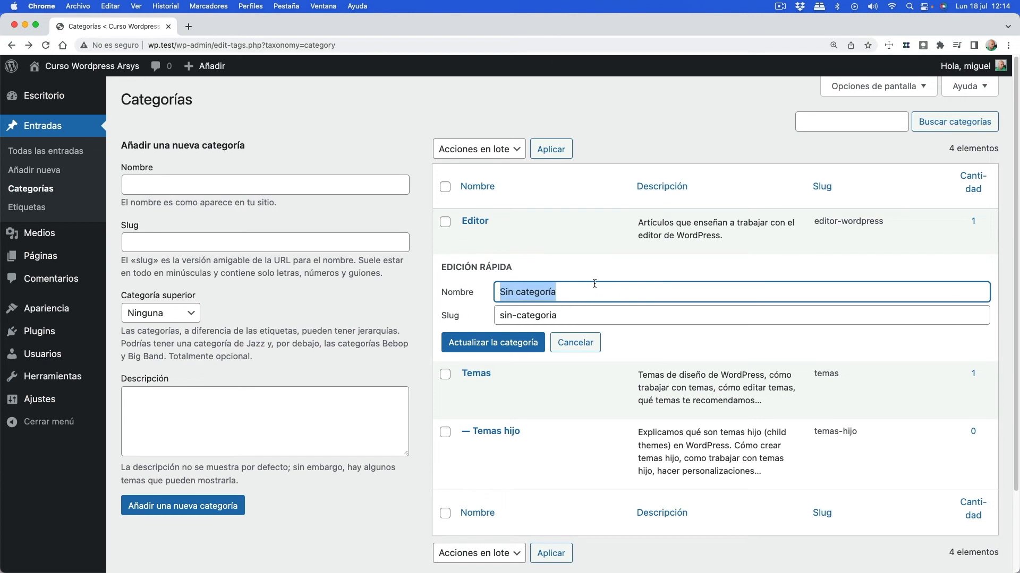
{"action": "type", "text": "WordPress"}
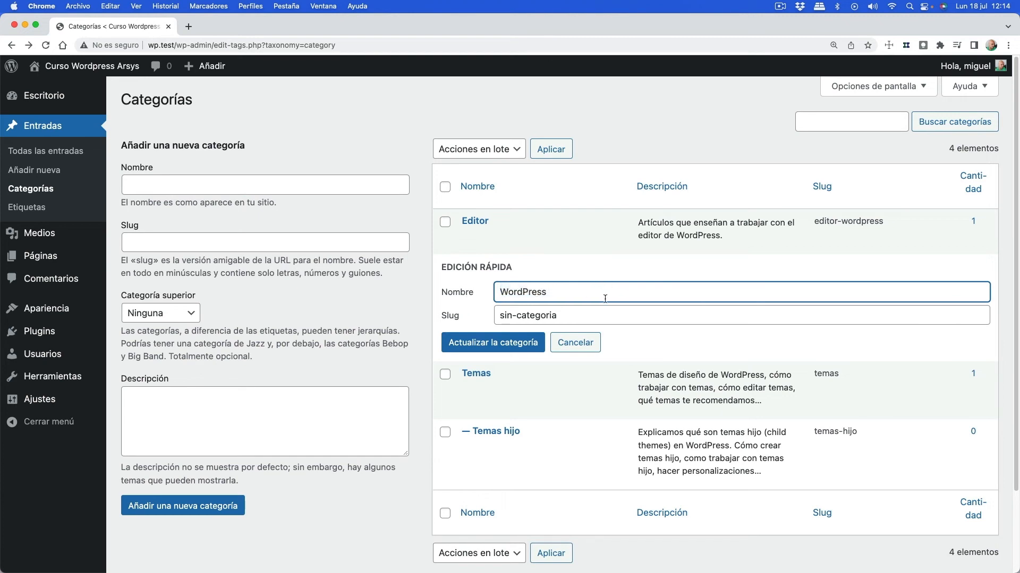
{"action": "left_click", "coordinate": [475, 316]}
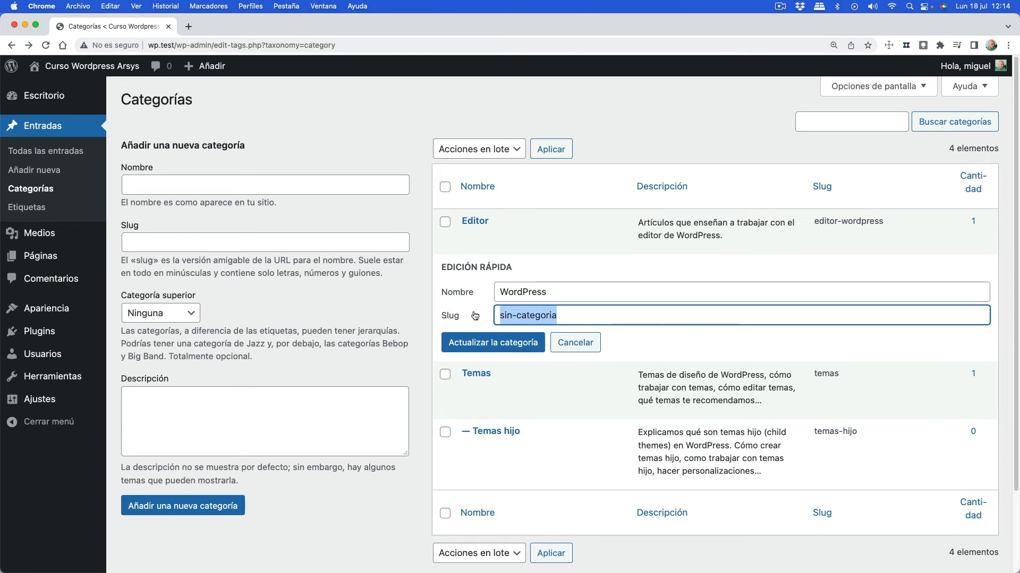
{"action": "type", "text": "wordpress"}
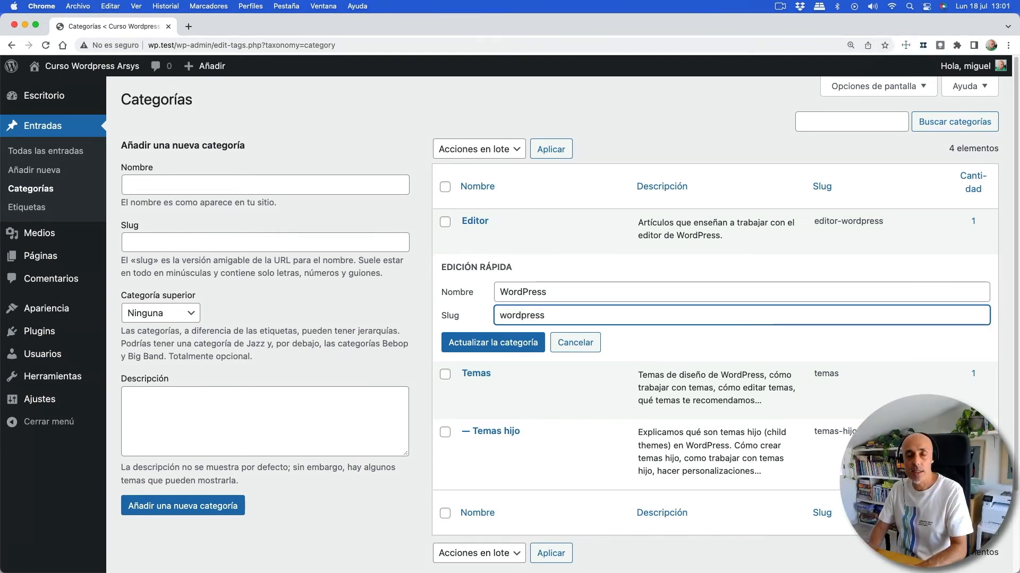
{"action": "key", "text": "Return"}
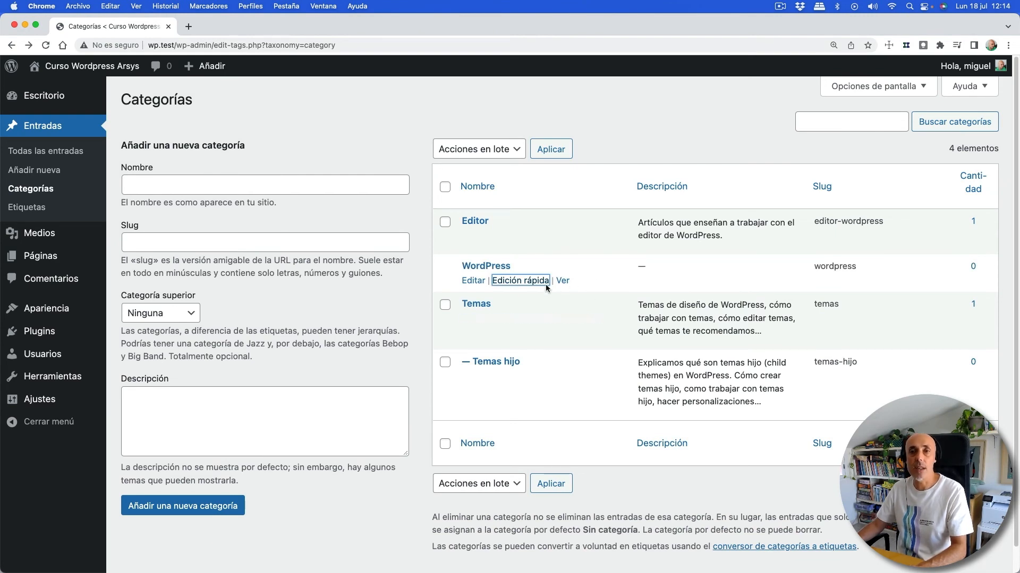
- Set the WordPress category's description to "Temas generales de WordPress sin más..." and update the category
{"action": "double_click", "coordinate": [643, 266]}
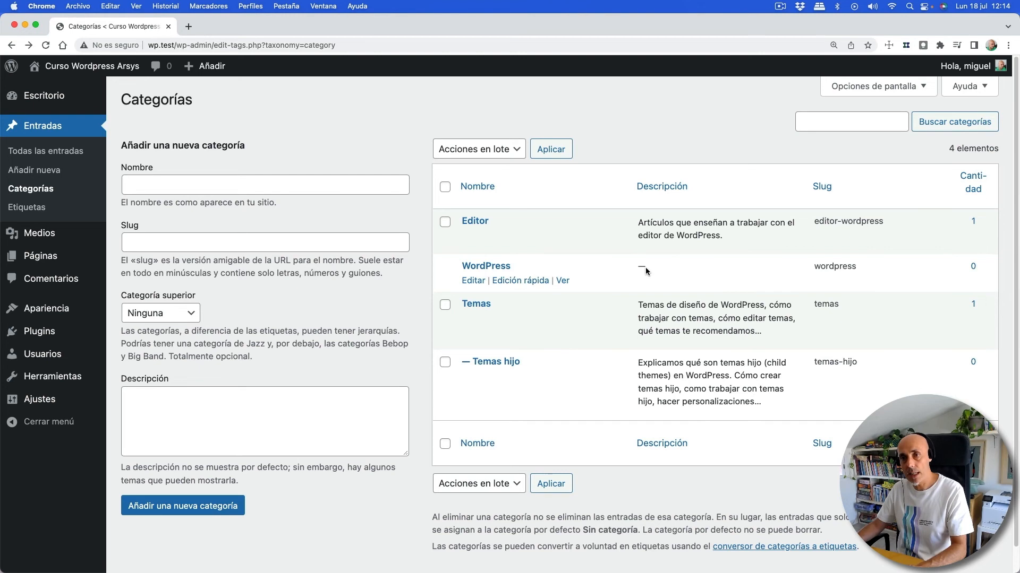
{"action": "left_click", "coordinate": [474, 281]}
{"action": "left_click", "coordinate": [303, 368]}
{"action": "type", "text": "Temas generales de WordPress sin más..."}
{"action": "left_click", "coordinate": [148, 474]}
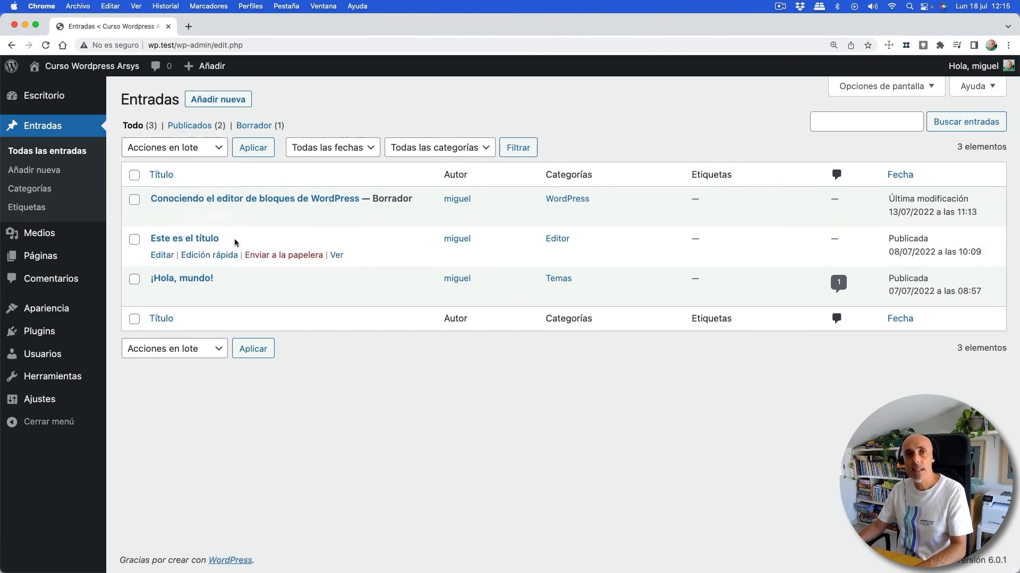
- Add the post "Este es el título" to the Temas hijo subcategory as well, keeping Editor and leaving Temas unassigned
{"action": "left_click", "coordinate": [204, 256]}
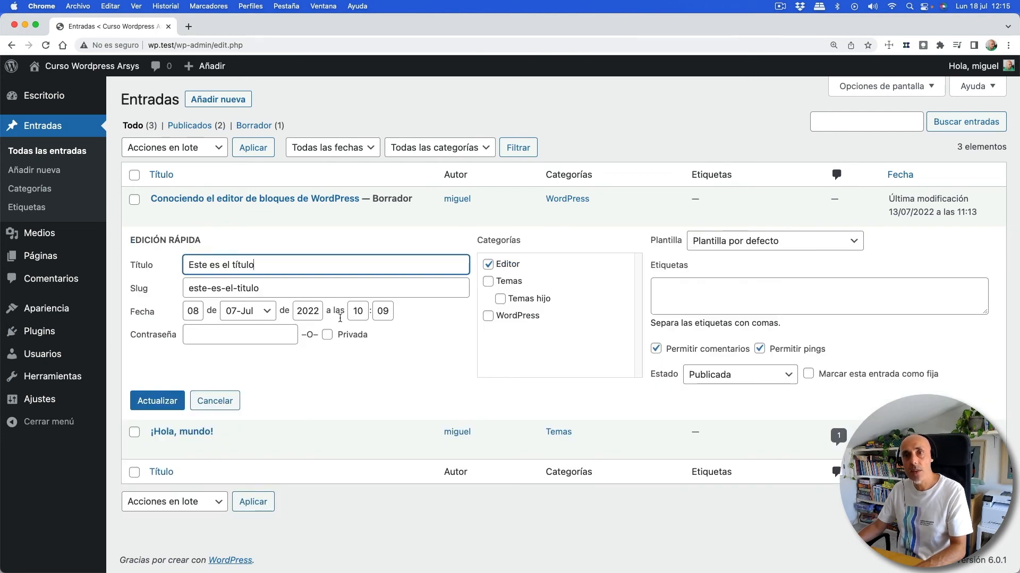
{"action": "left_click", "coordinate": [488, 283]}
{"action": "left_click", "coordinate": [488, 283]}
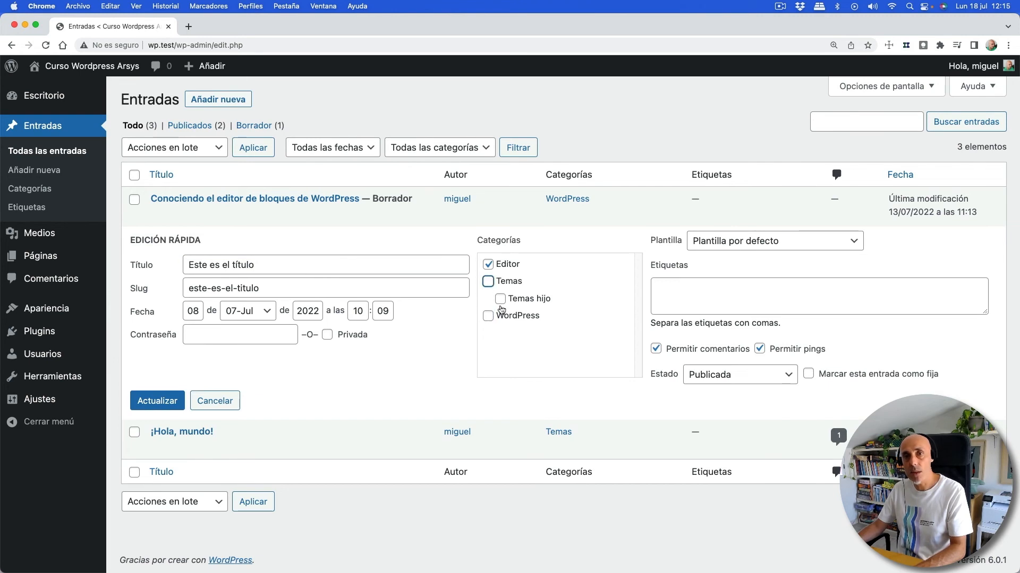
{"action": "left_click", "coordinate": [500, 300]}
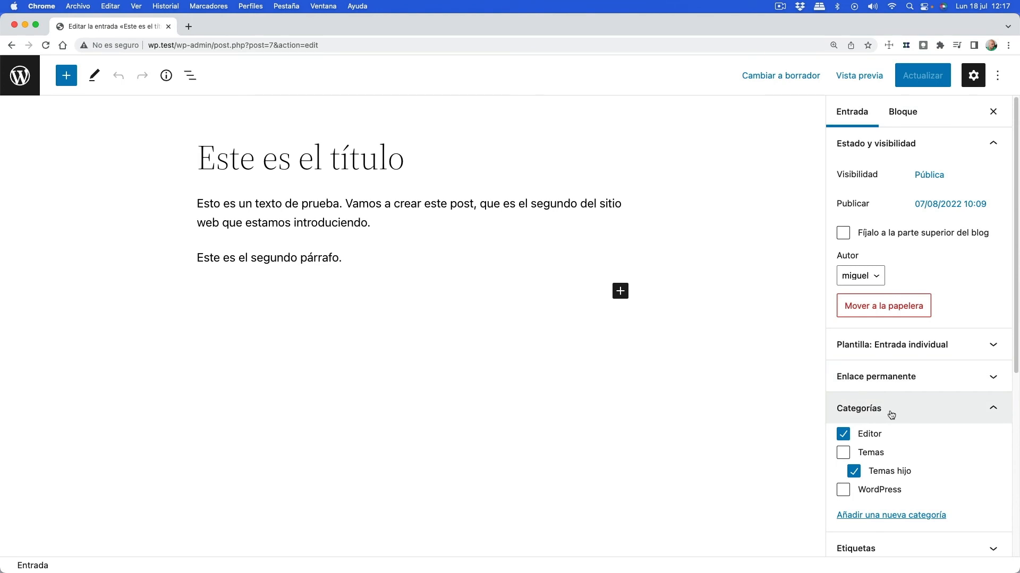
- Hide the Categorías and Etiquetas sections from the post editor's document settings through its preferences
{"action": "scroll", "coordinate": [881, 505], "scroll_direction": "down", "scroll_amount": 3}
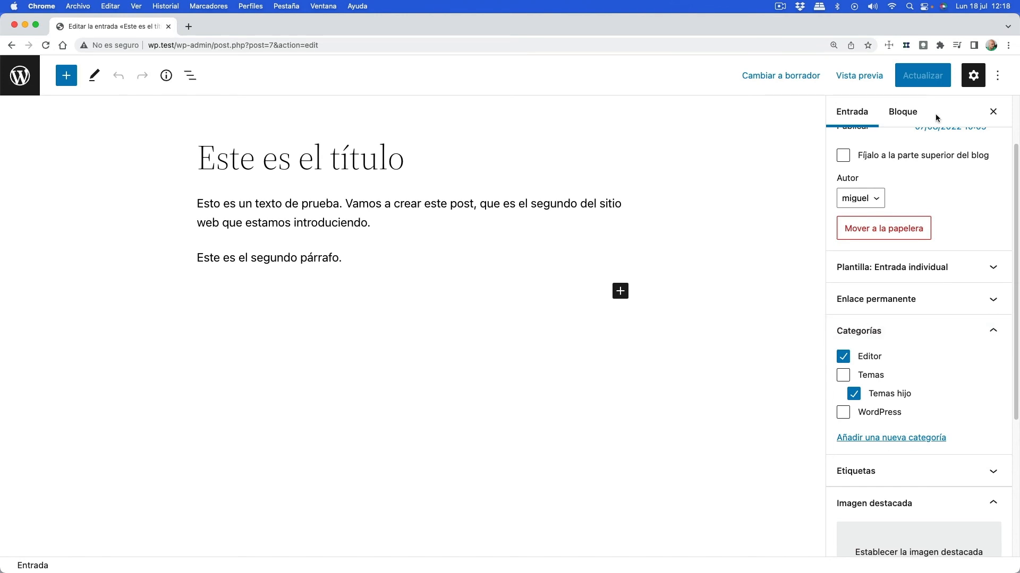
{"action": "left_click", "coordinate": [995, 75]}
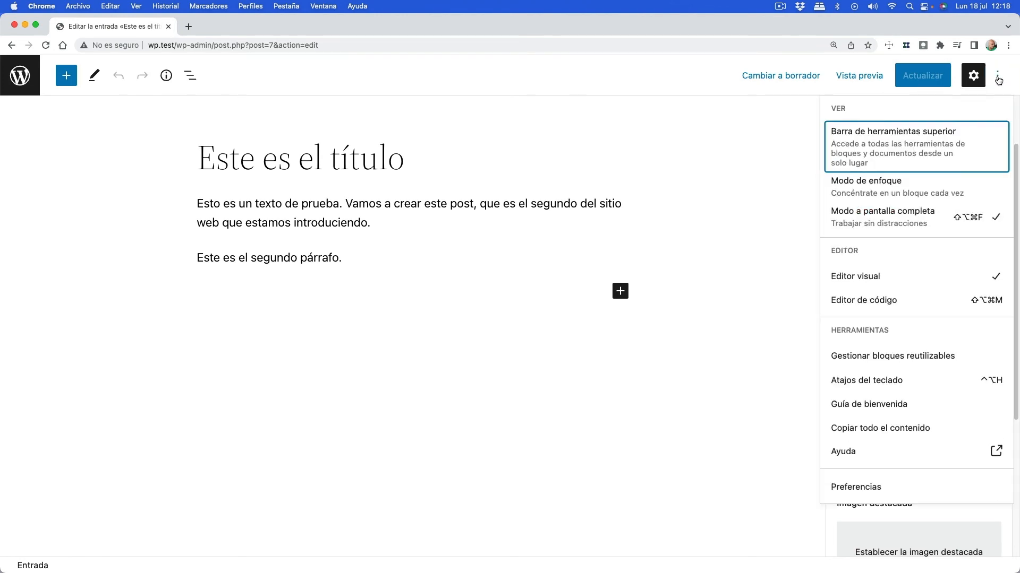
{"action": "left_click", "coordinate": [856, 487]}
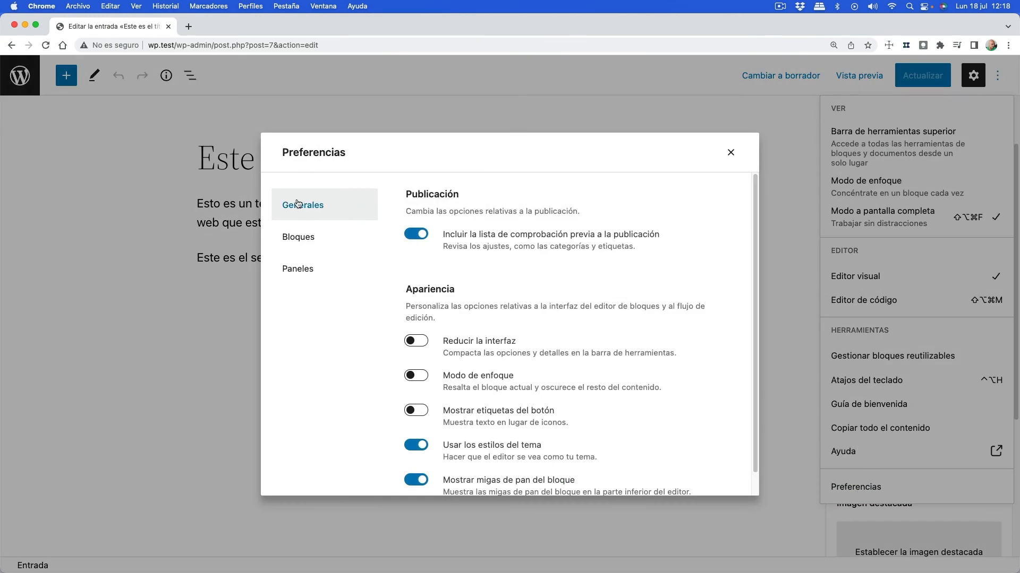
{"action": "left_click", "coordinate": [292, 271]}
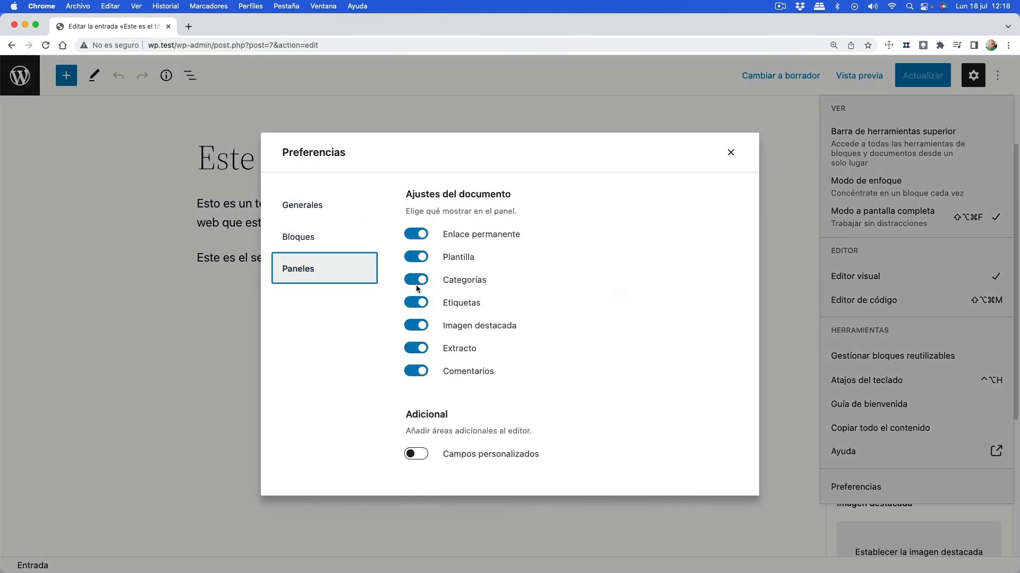
{"action": "left_click", "coordinate": [421, 280]}
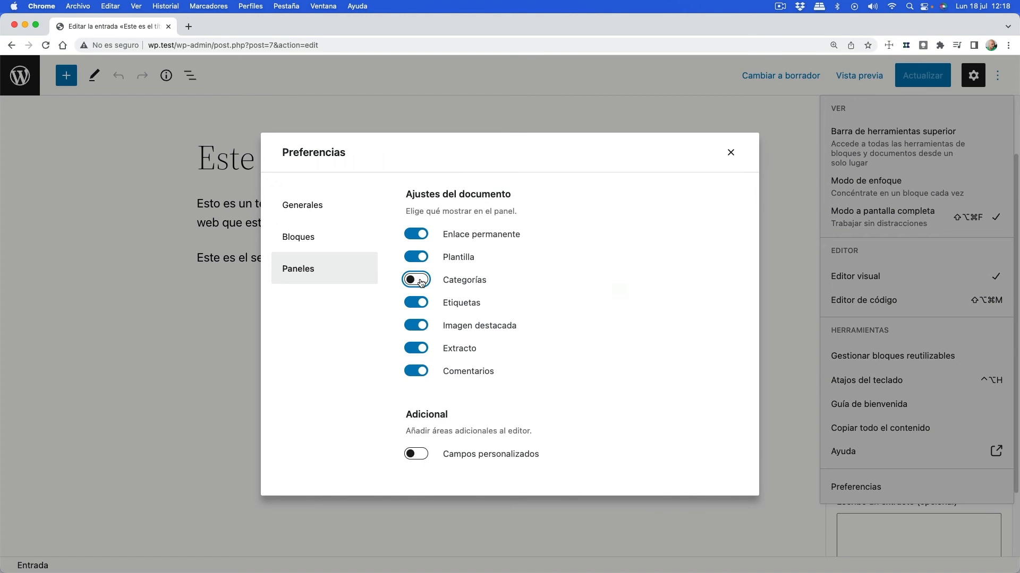
{"action": "left_click", "coordinate": [421, 304]}
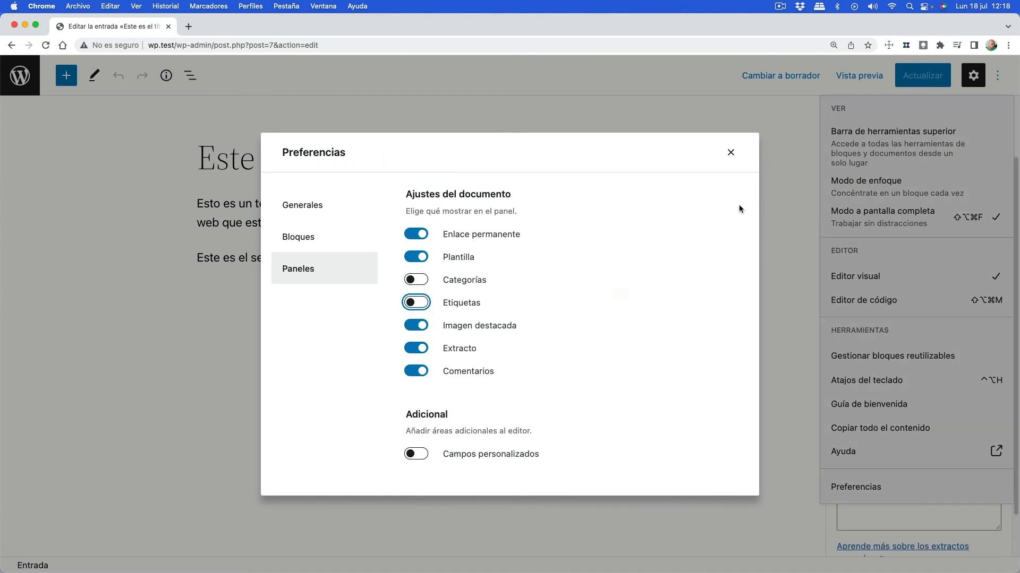
{"action": "left_click", "coordinate": [732, 152]}
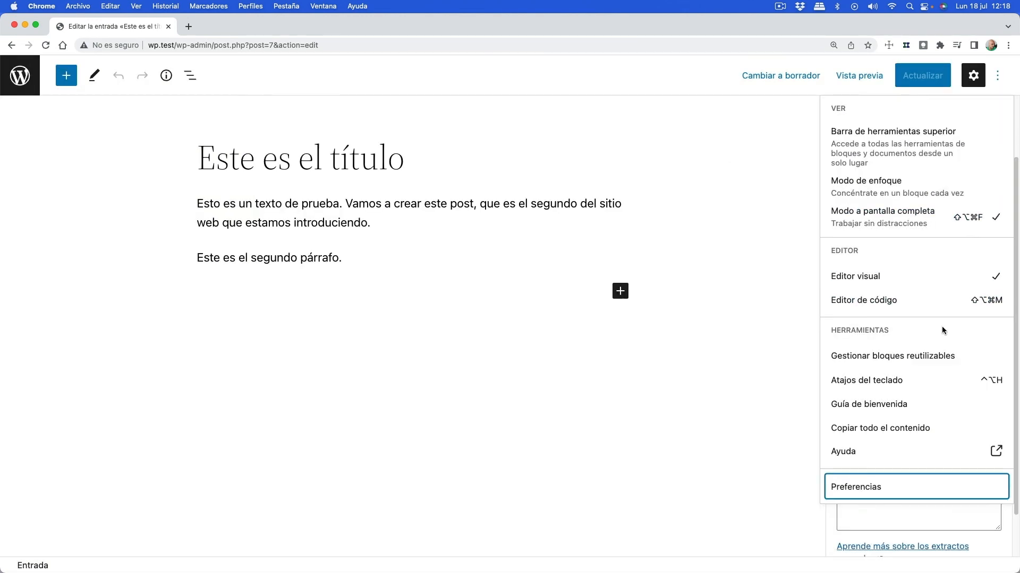
{"action": "left_click", "coordinate": [783, 189]}
{"action": "scroll", "coordinate": [919, 358], "scroll_direction": "down", "scroll_amount": 2}
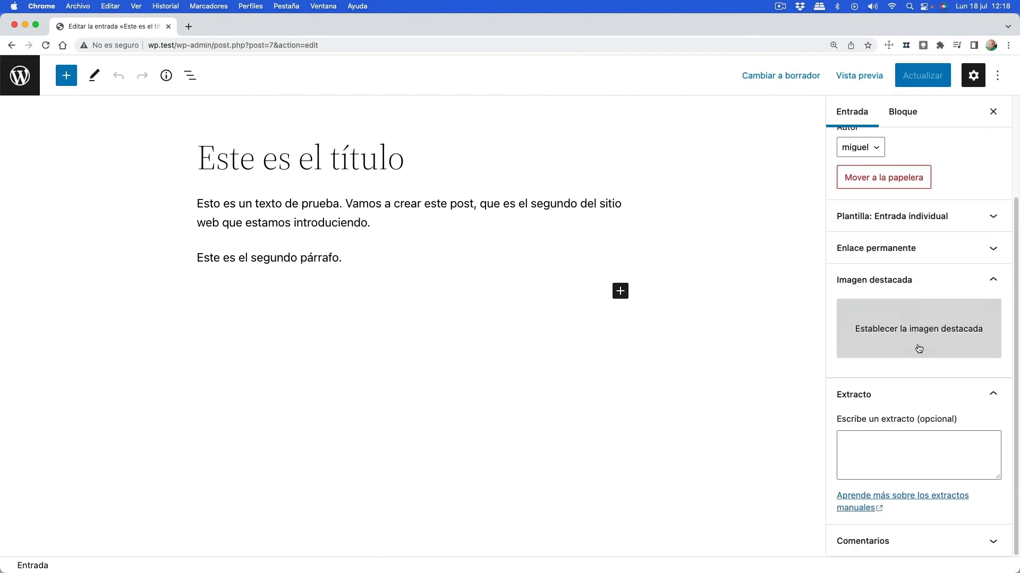
{"action": "scroll", "coordinate": [897, 250], "scroll_direction": "up", "scroll_amount": 5}
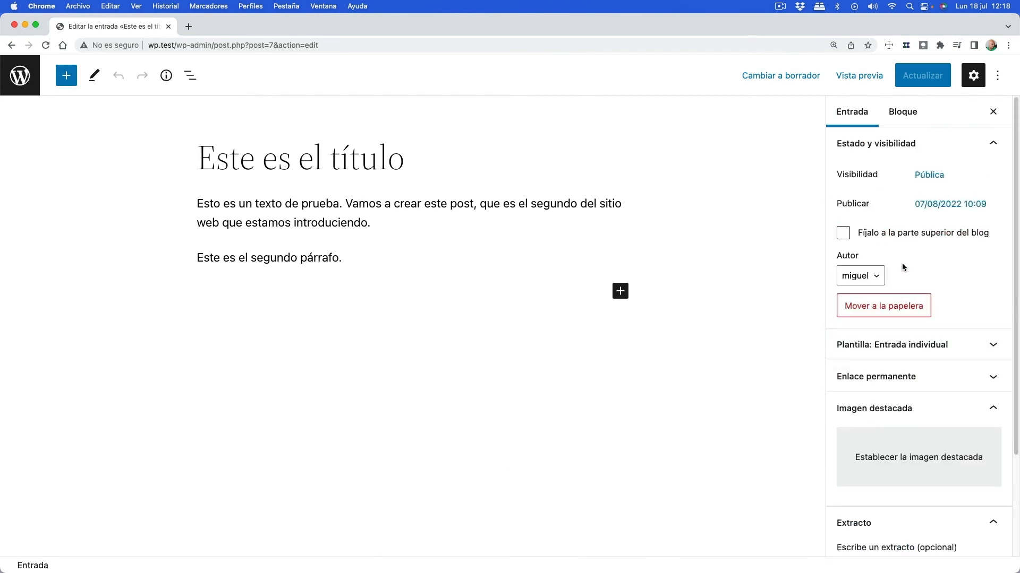
- Turn the Categorías and Etiquetas sections back on in the post editor's preferences
{"action": "left_click", "coordinate": [997, 75]}
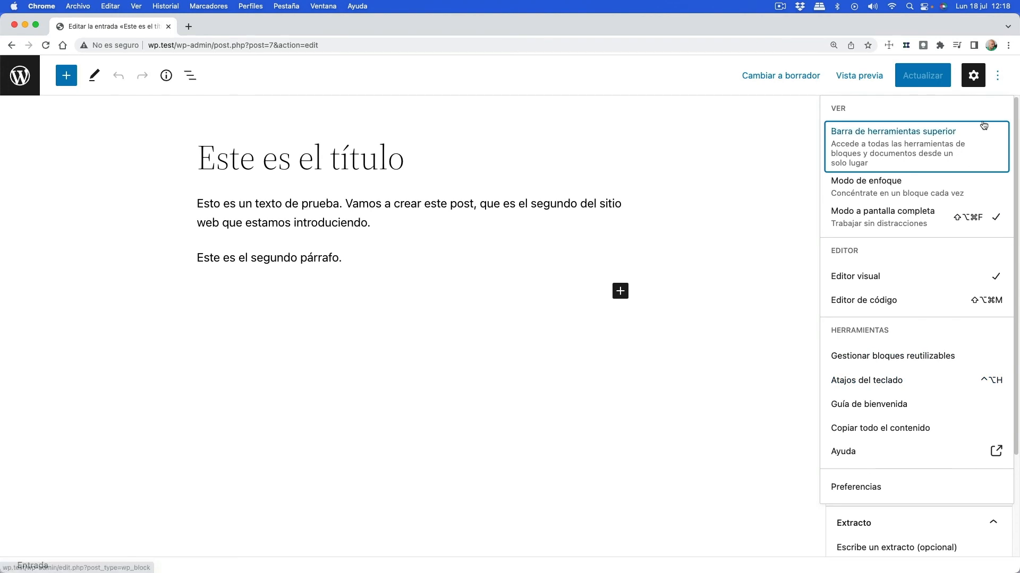
{"action": "left_click", "coordinate": [843, 487]}
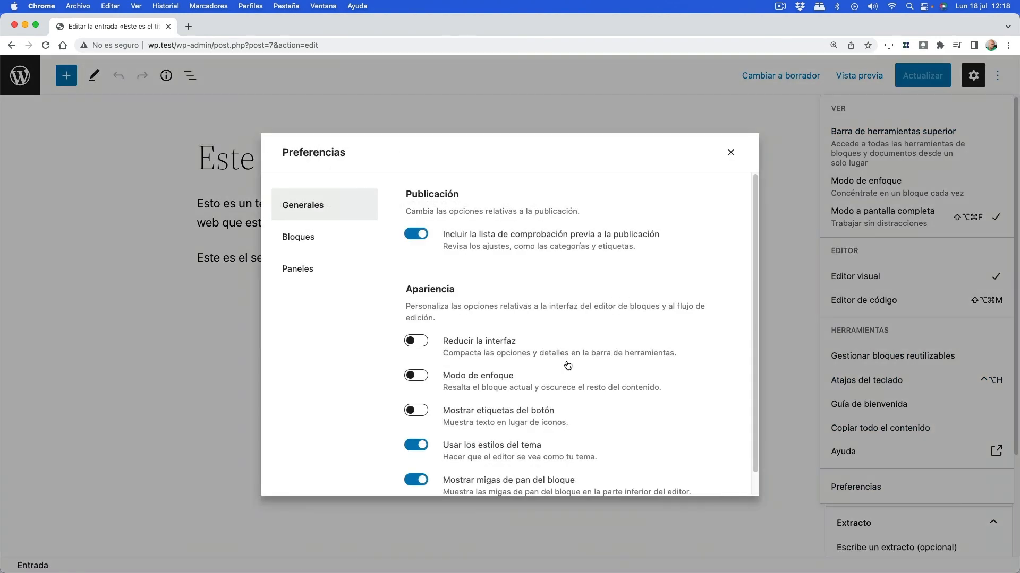
{"action": "left_click", "coordinate": [301, 268]}
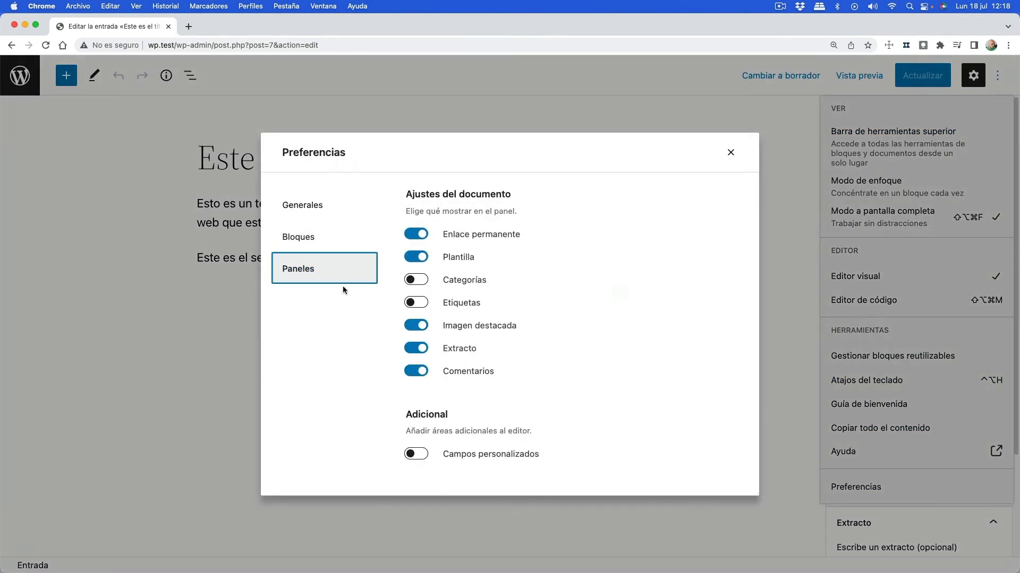
{"action": "left_click", "coordinate": [414, 282]}
{"action": "left_click", "coordinate": [415, 302]}
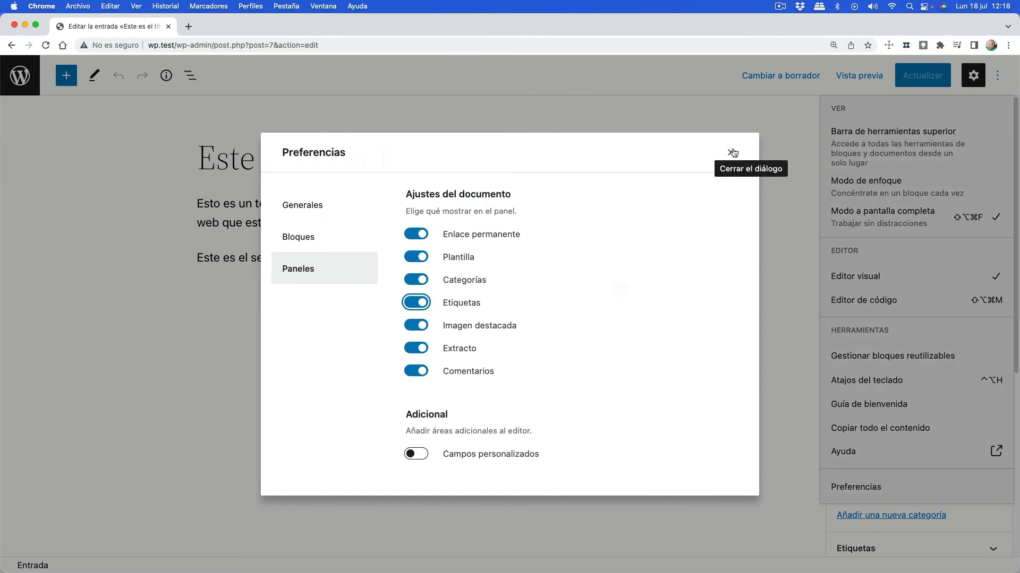
{"action": "left_click", "coordinate": [732, 153]}
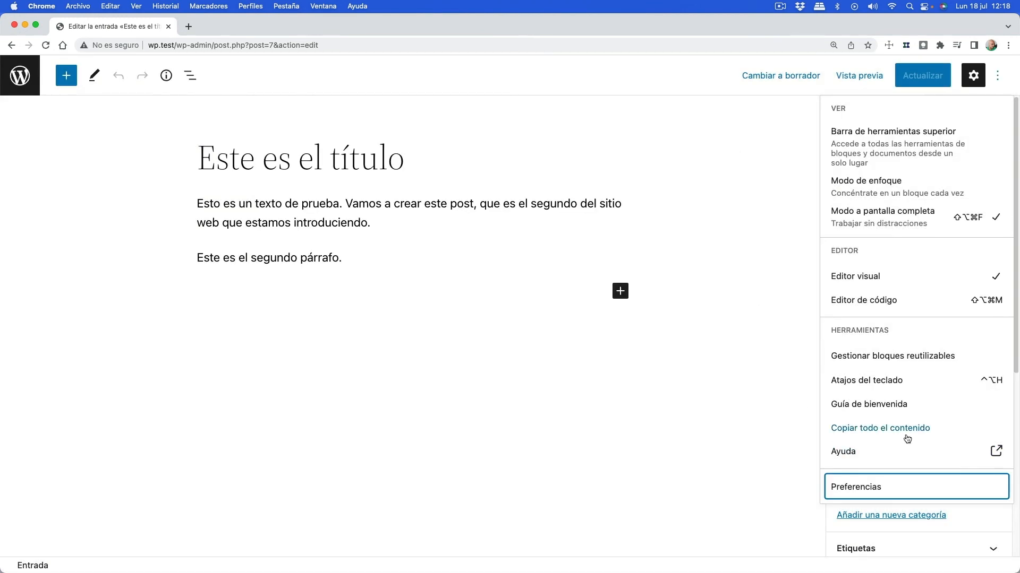
{"action": "left_click", "coordinate": [816, 406]}
{"action": "scroll", "coordinate": [880, 393], "scroll_direction": "down", "scroll_amount": 3}
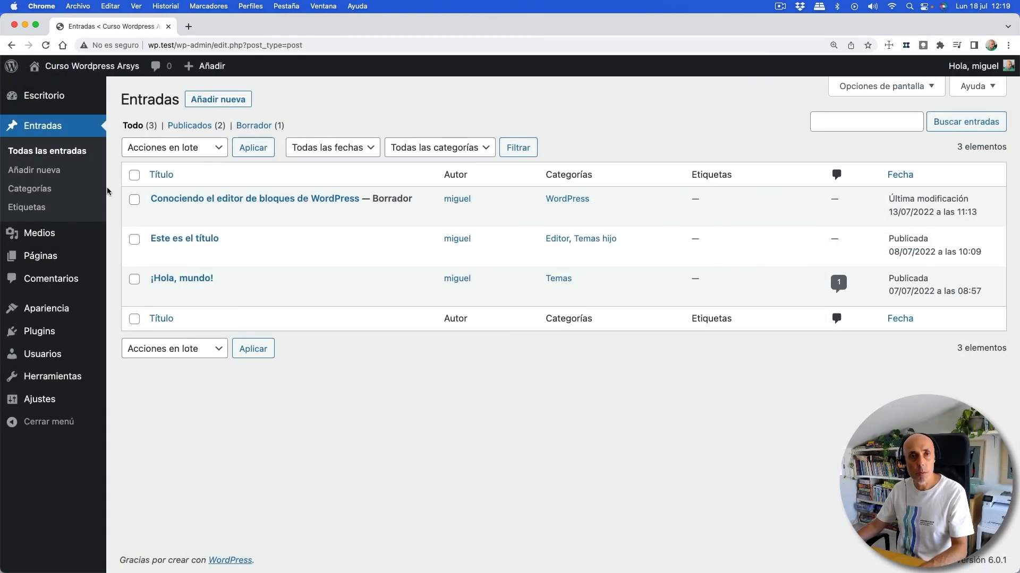
- Add the tags Tutoriales, slug tutoriales, described as "Tutoriales de WordPress", and Novedades, slug Novedades, described as "Esto son novedades que tienen que ver con WordPress"
{"action": "left_click", "coordinate": [37, 207]}
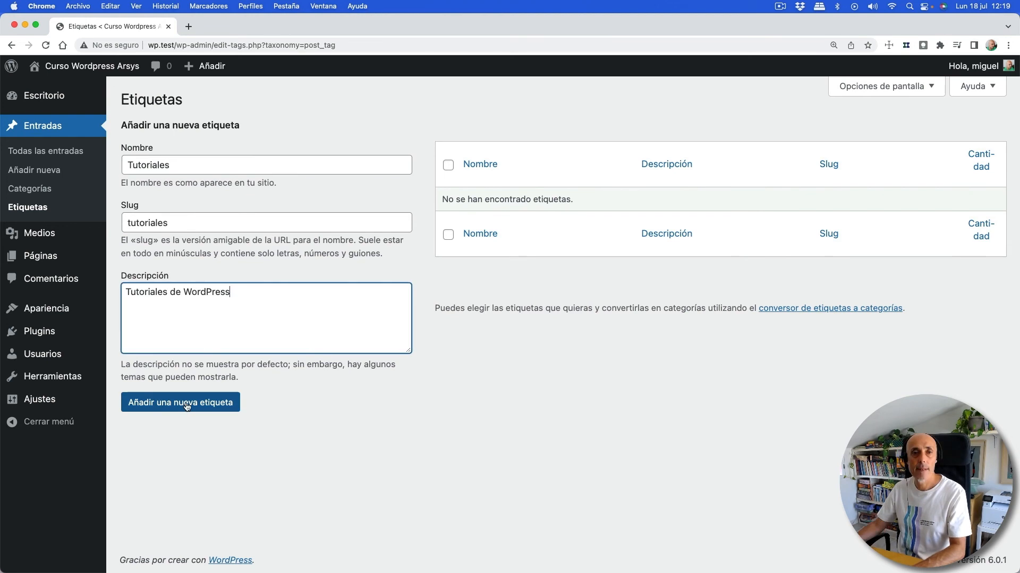
{"action": "left_click", "coordinate": [180, 403]}
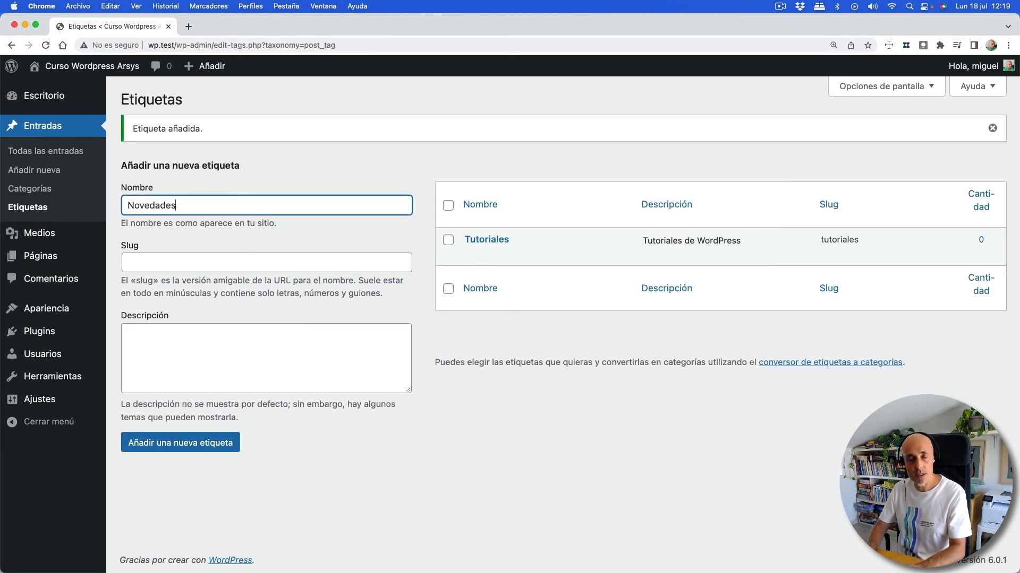
{"action": "type", "text": "Novedades"}
{"action": "left_click", "coordinate": [149, 260]}
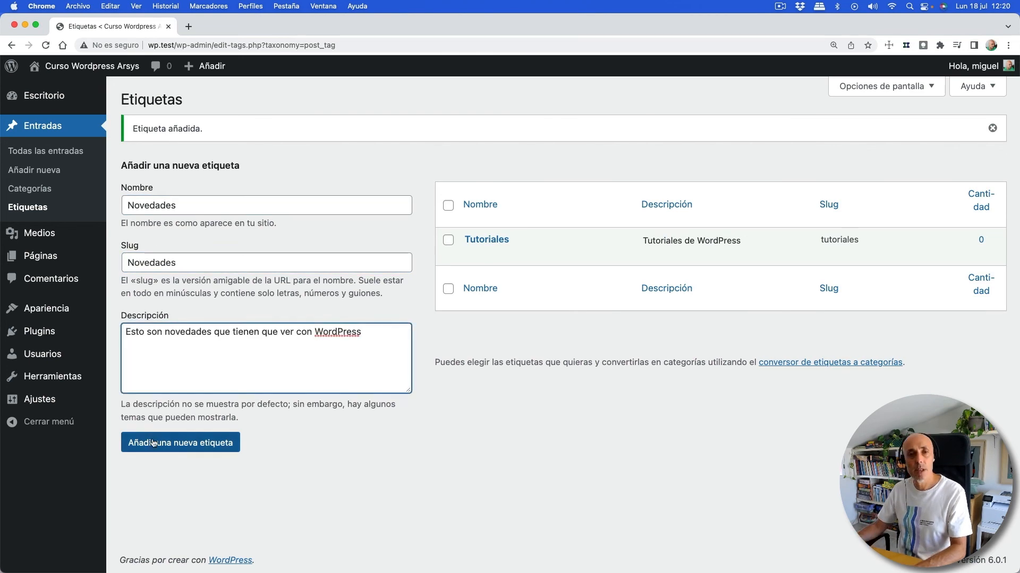
{"action": "left_click", "coordinate": [154, 442]}
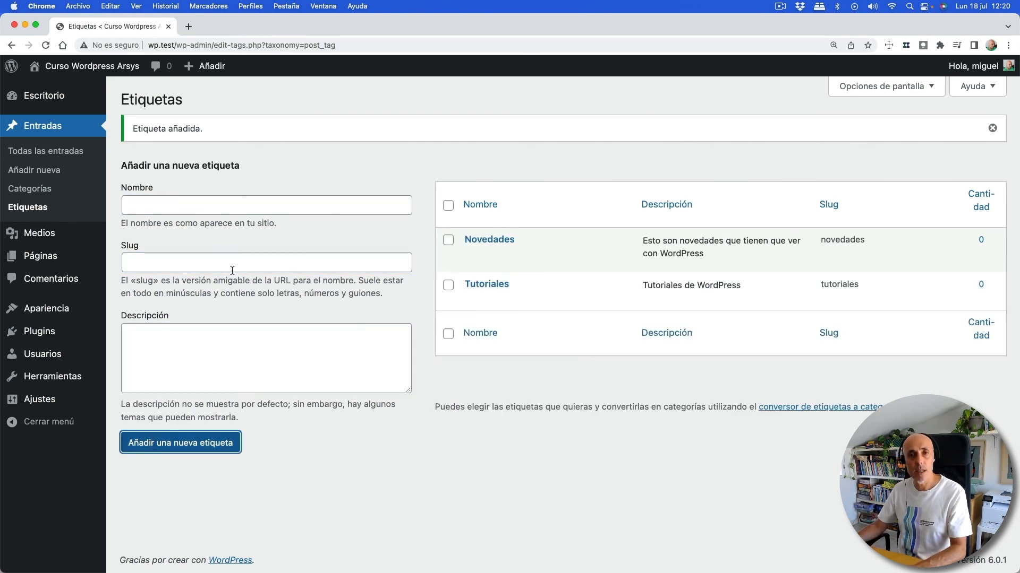
- Add the tag Optimización with slug optimizacion, described as "Esto tiene que ver con la mejora del rendimiento de WordPress."
{"action": "left_click", "coordinate": [203, 211]}
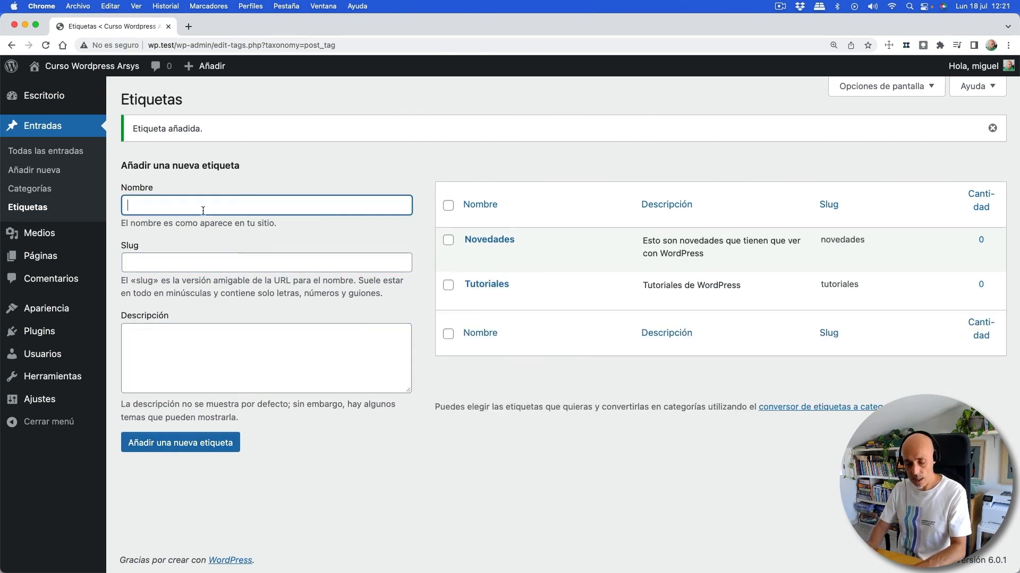
{"action": "type", "text": "Optimización"}
{"action": "key", "text": "Tab"}
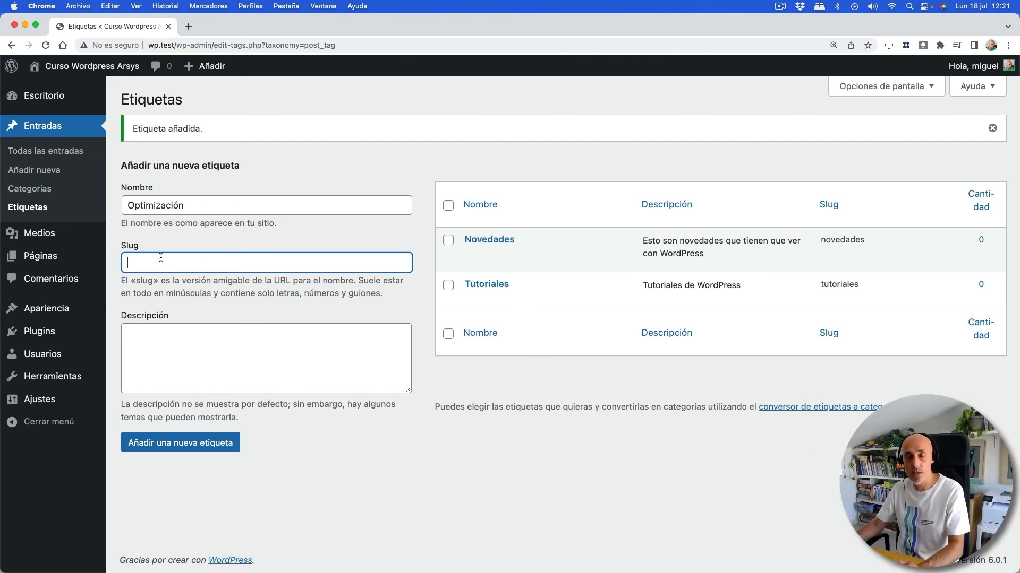
{"action": "type", "text": "optimizaci"}
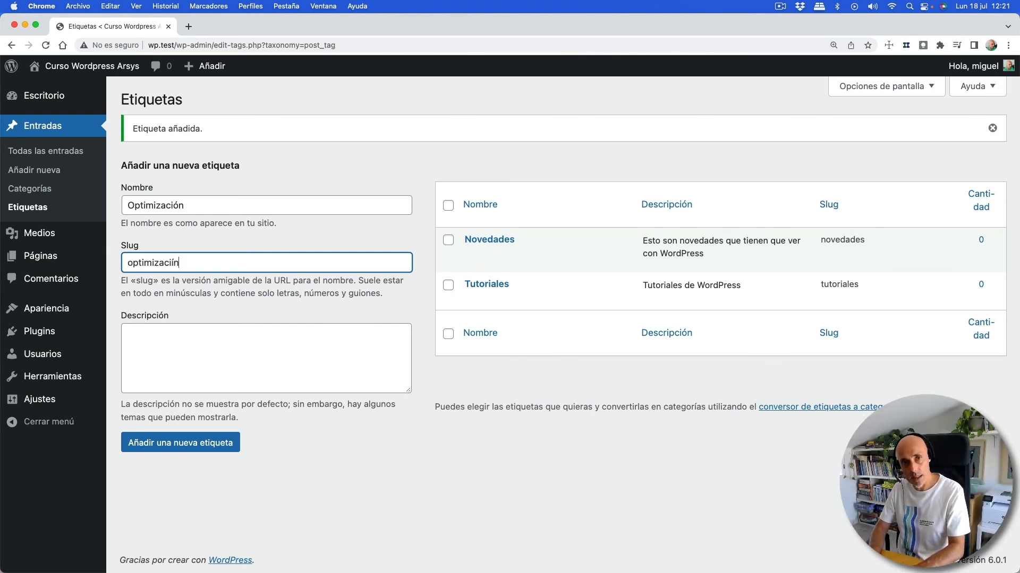
{"action": "key", "text": "BackSpace"}
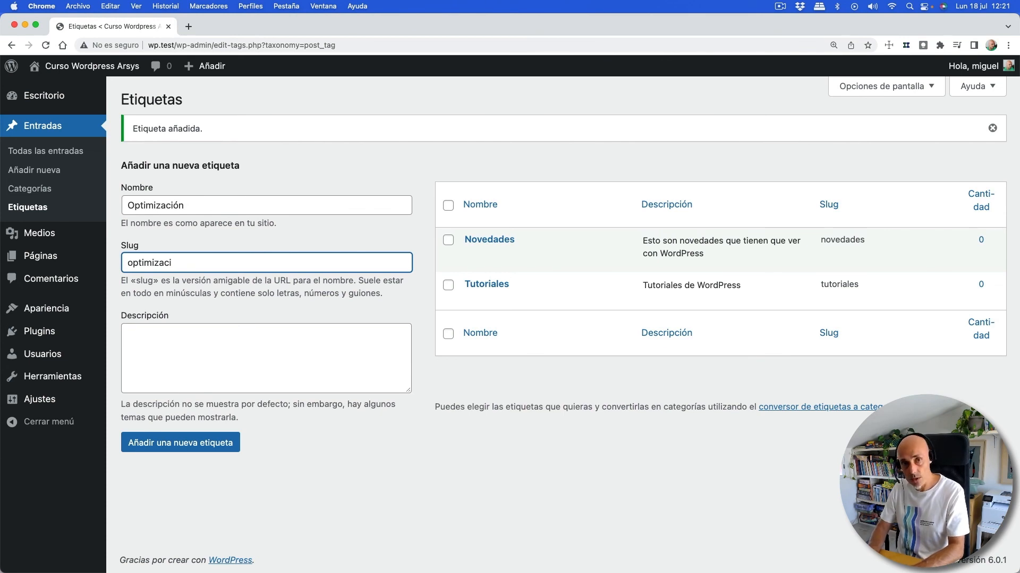
{"action": "type", "text": "omn"}
{"action": "key", "text": "BackSpace"}
{"action": "key", "text": "BackSpace"}
{"action": "type", "text": "m"}
{"action": "key", "text": "BackSpace"}
{"action": "type", "text": "n"}
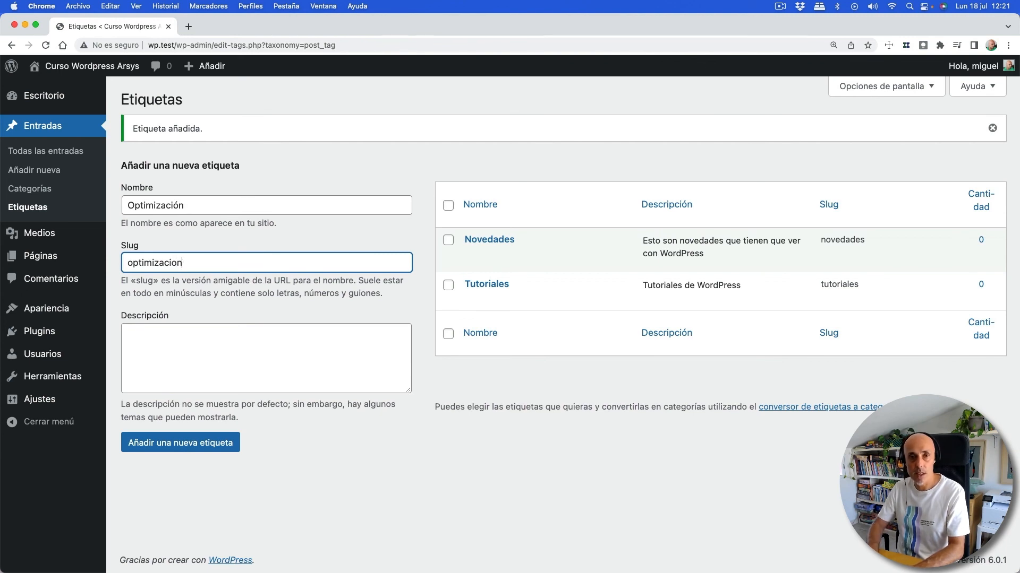
{"action": "left_click", "coordinate": [147, 360]}
{"action": "type", "text": "Esto tiene que ver con la mejora del rendimiento de WordPress."}
{"action": "left_click", "coordinate": [145, 440]}
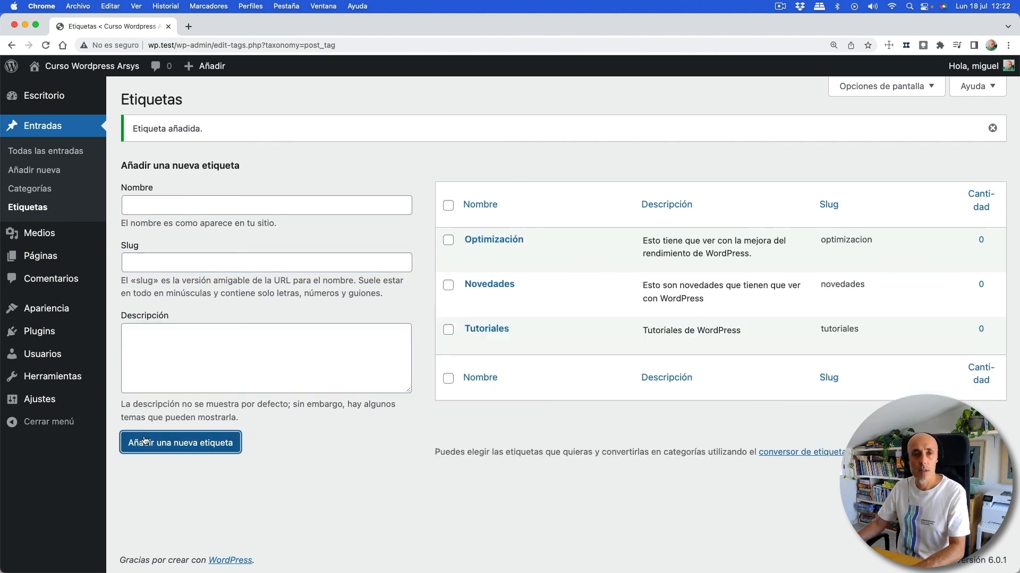
- Assign the tag Tutoriales to the post "Este es el título" from the posts list and update it
{"action": "left_click", "coordinate": [43, 151]}
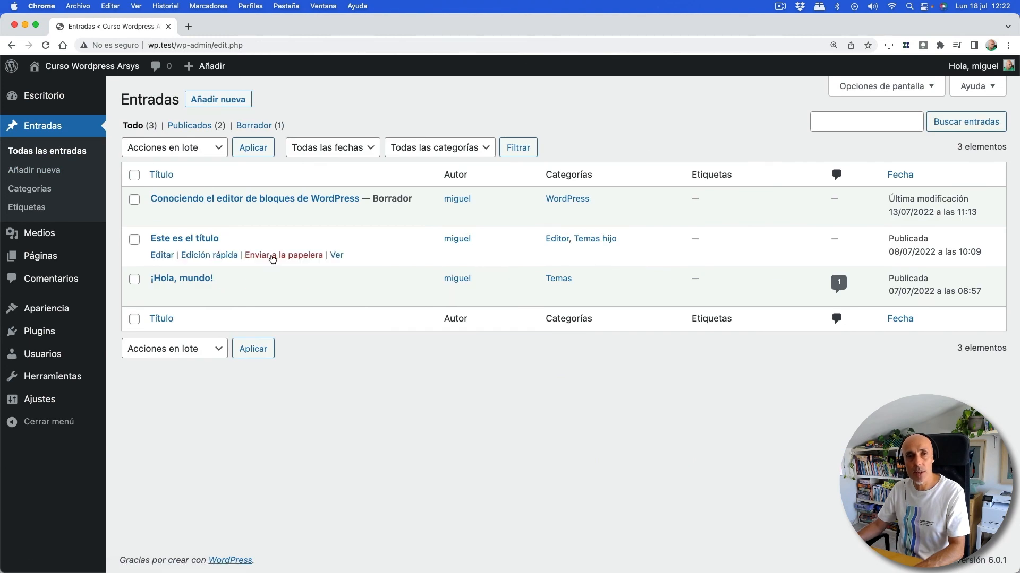
{"action": "left_click", "coordinate": [208, 254]}
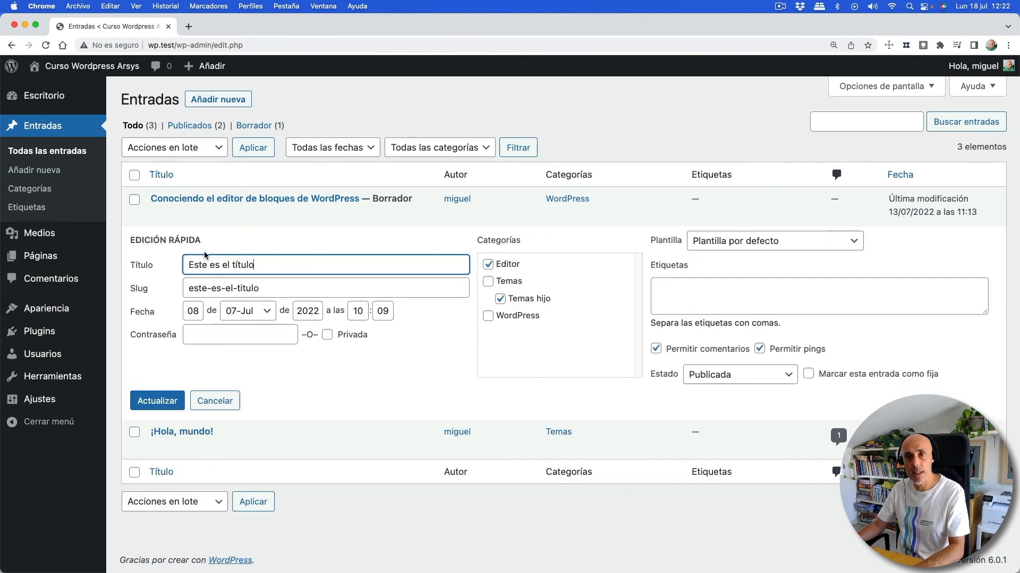
{"action": "left_click", "coordinate": [675, 296]}
{"action": "type", "text": "Tutoriales,"}
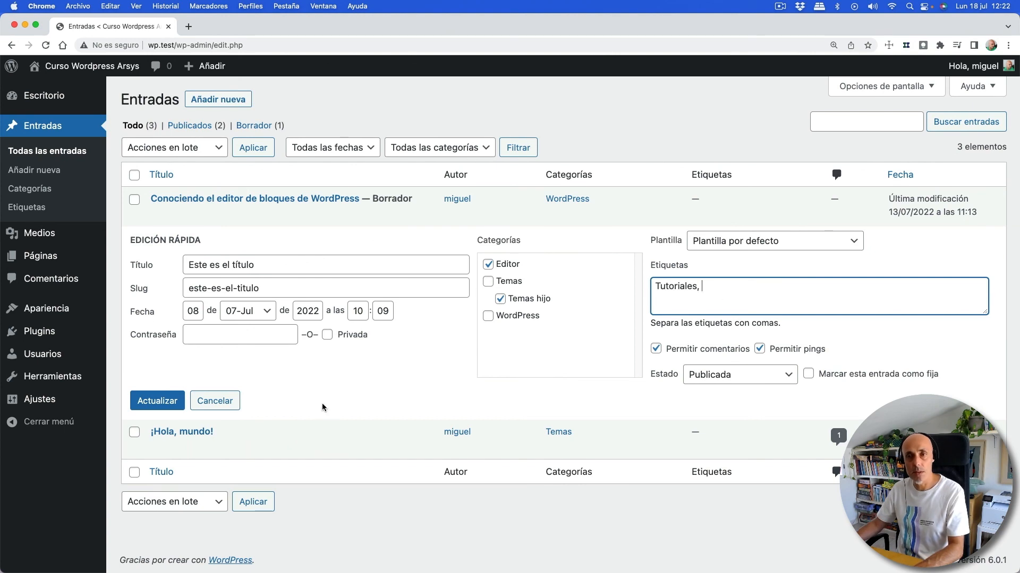
{"action": "left_click", "coordinate": [157, 401]}
- Open the post "¡Hola, mundo!" in the editor, add the tags Optimización and Tutoriales, and update it
{"action": "left_click", "coordinate": [162, 294]}
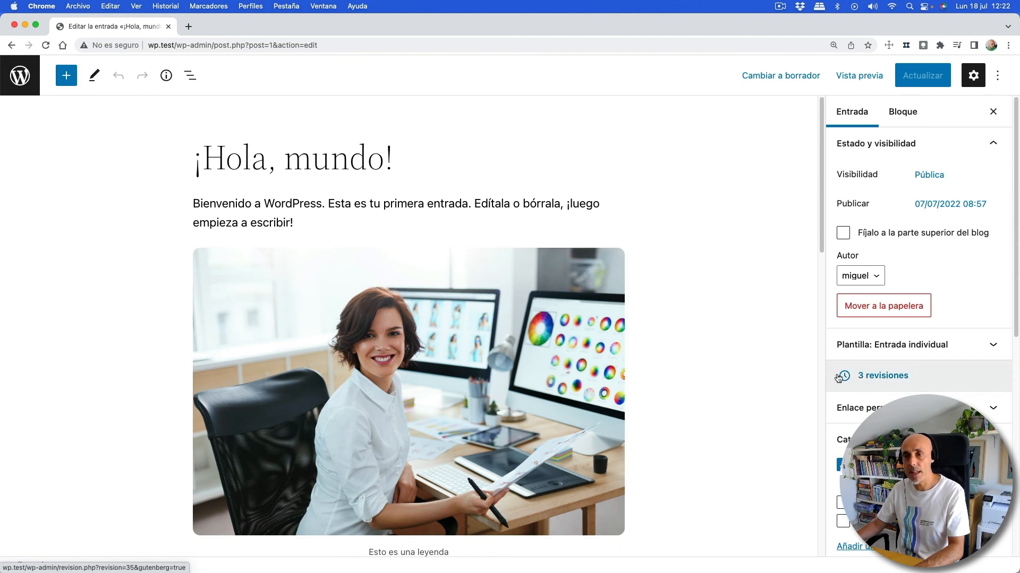
{"action": "scroll", "coordinate": [821, 369], "scroll_direction": "down", "scroll_amount": 8}
{"action": "scroll", "coordinate": [841, 429], "scroll_direction": "down", "scroll_amount": 5}
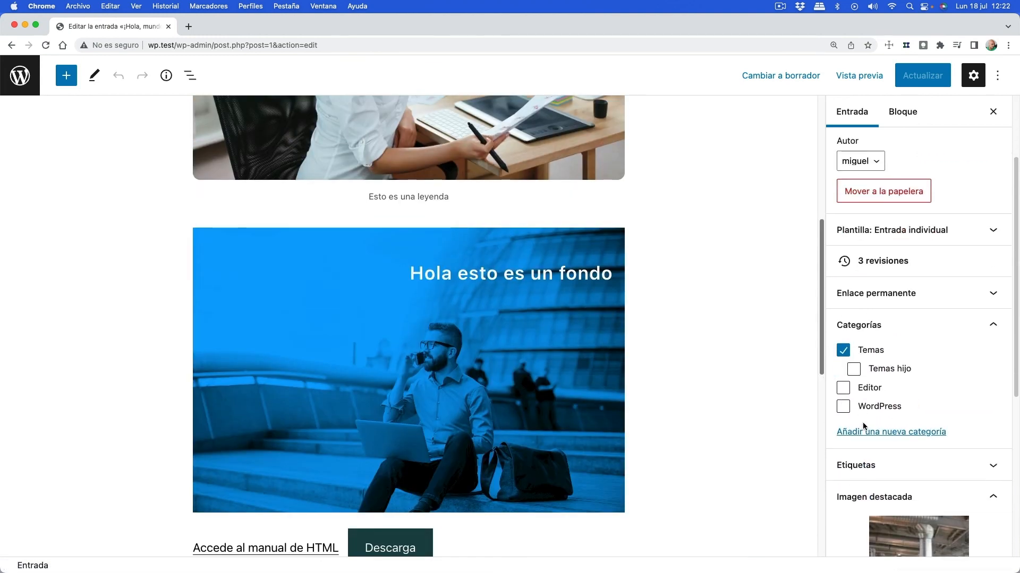
{"action": "left_click", "coordinate": [861, 378]}
{"action": "left_click", "coordinate": [843, 415]}
{"action": "type", "text": "Optimización"}
{"action": "key", "text": "Return"}
{"action": "type", "text": "tutoriales"}
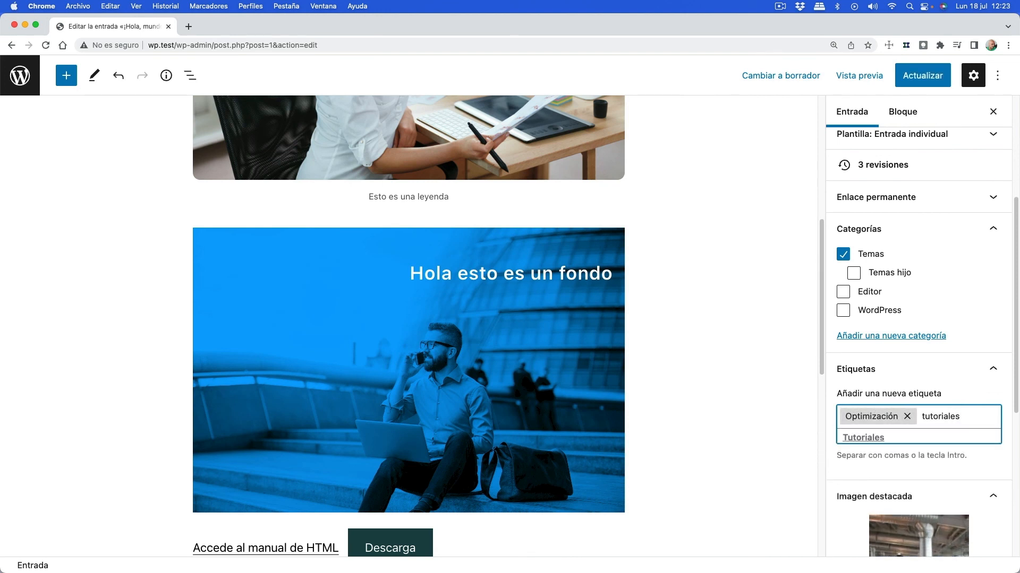
{"action": "left_click", "coordinate": [861, 438]}
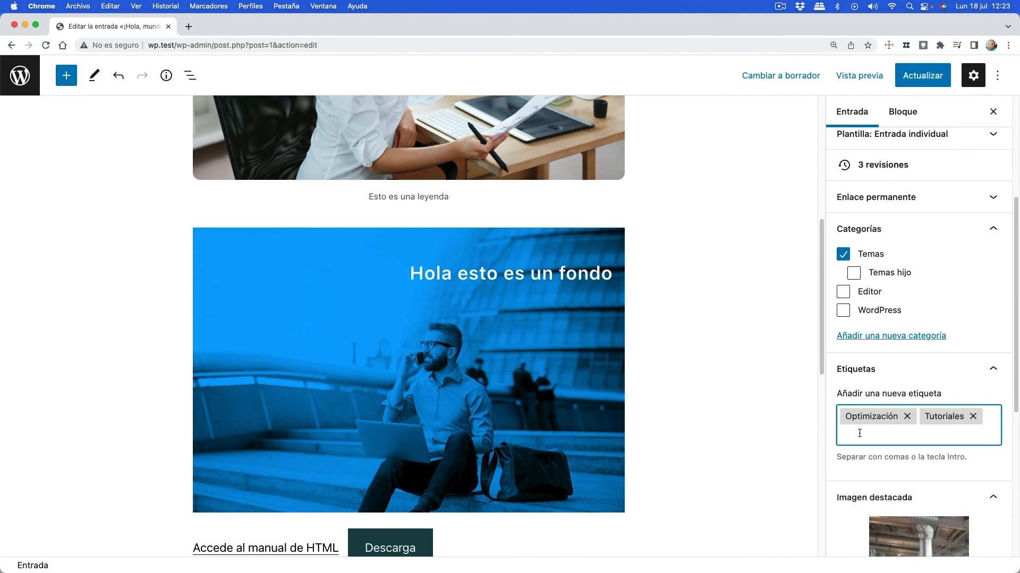
{"action": "scroll", "coordinate": [901, 476], "scroll_direction": "down", "scroll_amount": 3}
{"action": "left_click", "coordinate": [920, 84]}
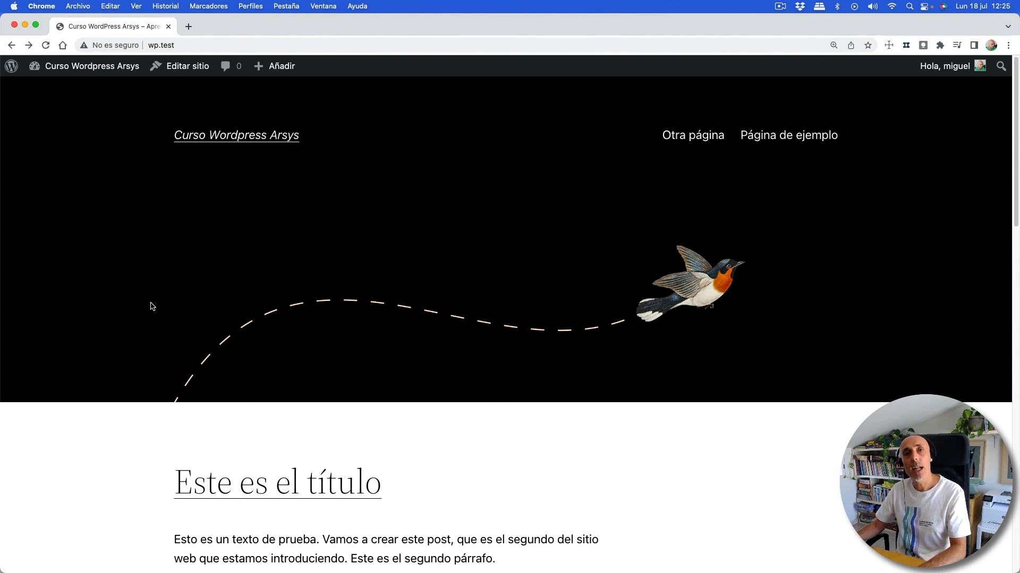
- View the post "Este es el título" on the public site and examine its Editor category archive
{"action": "scroll", "coordinate": [151, 307], "scroll_direction": "down", "scroll_amount": 5}
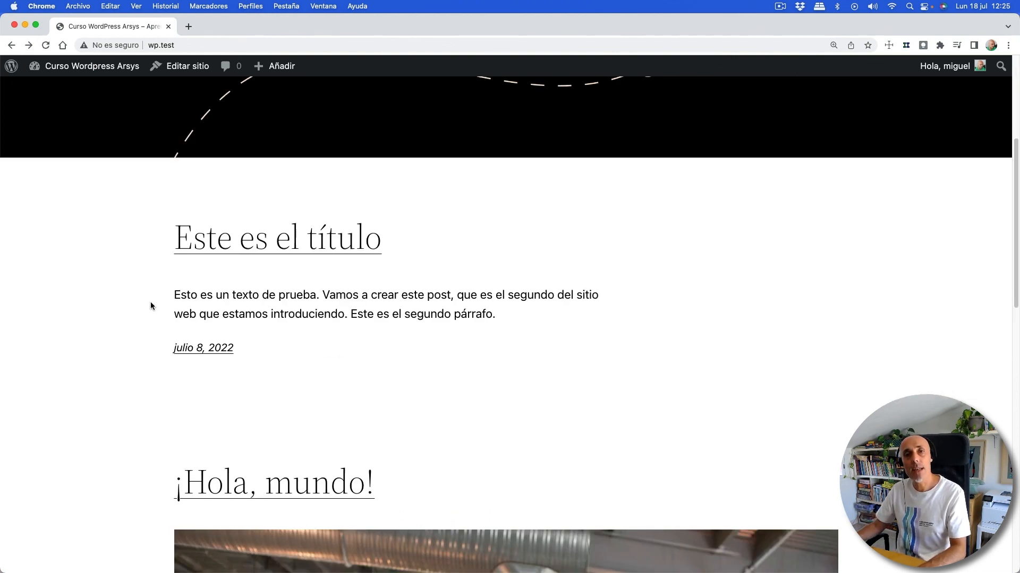
{"action": "left_click", "coordinate": [260, 244]}
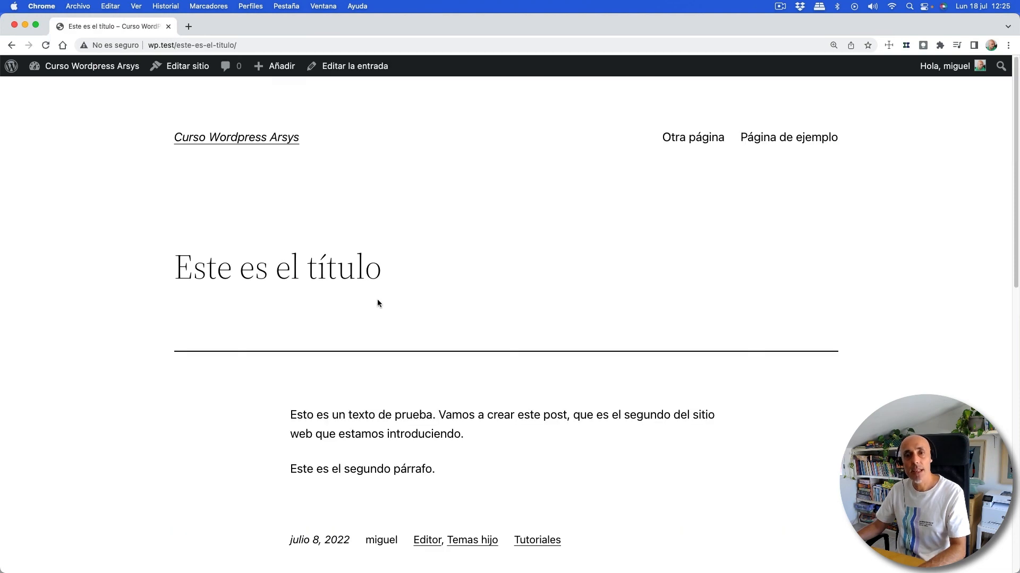
{"action": "scroll", "coordinate": [377, 299], "scroll_direction": "down", "scroll_amount": 4}
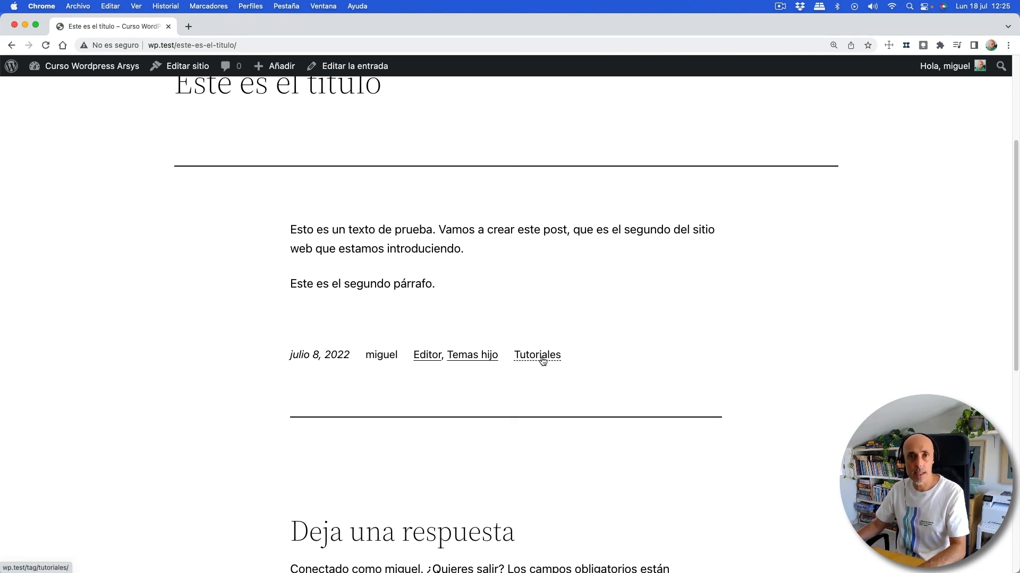
{"action": "left_click", "coordinate": [425, 357]}
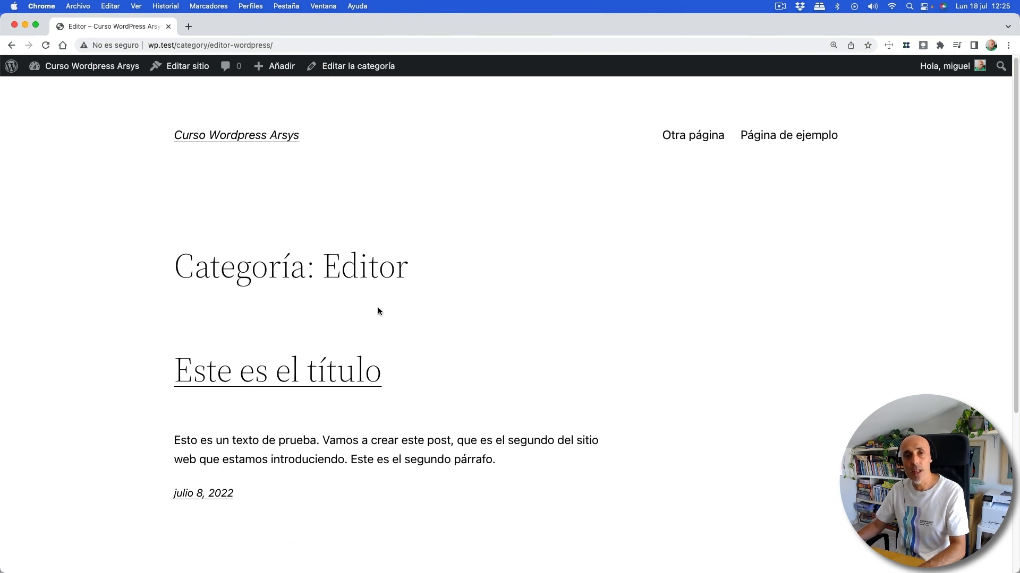
{"action": "scroll", "coordinate": [378, 310], "scroll_direction": "down", "scroll_amount": 5}
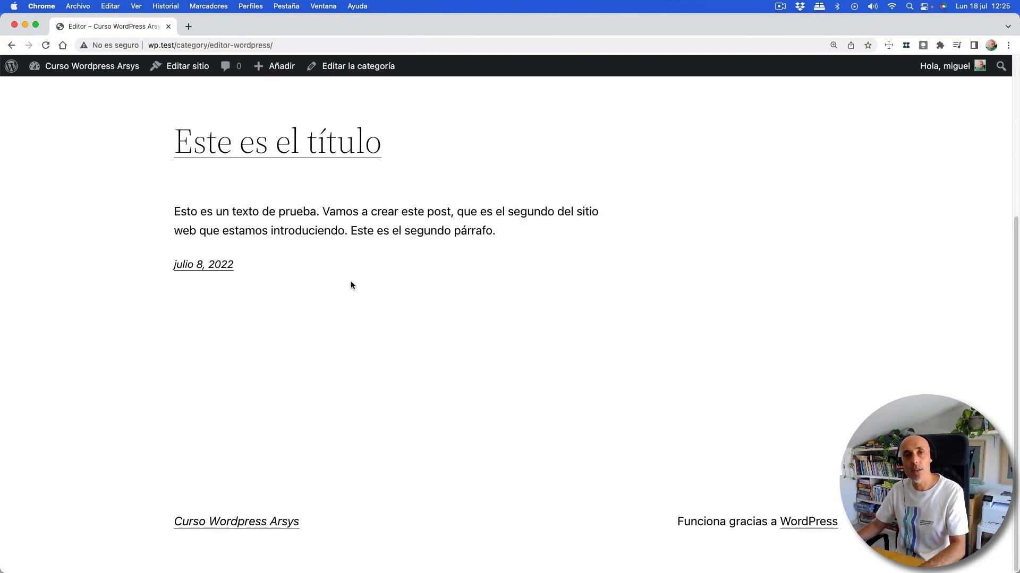
{"action": "scroll", "coordinate": [330, 285], "scroll_direction": "up", "scroll_amount": 5}
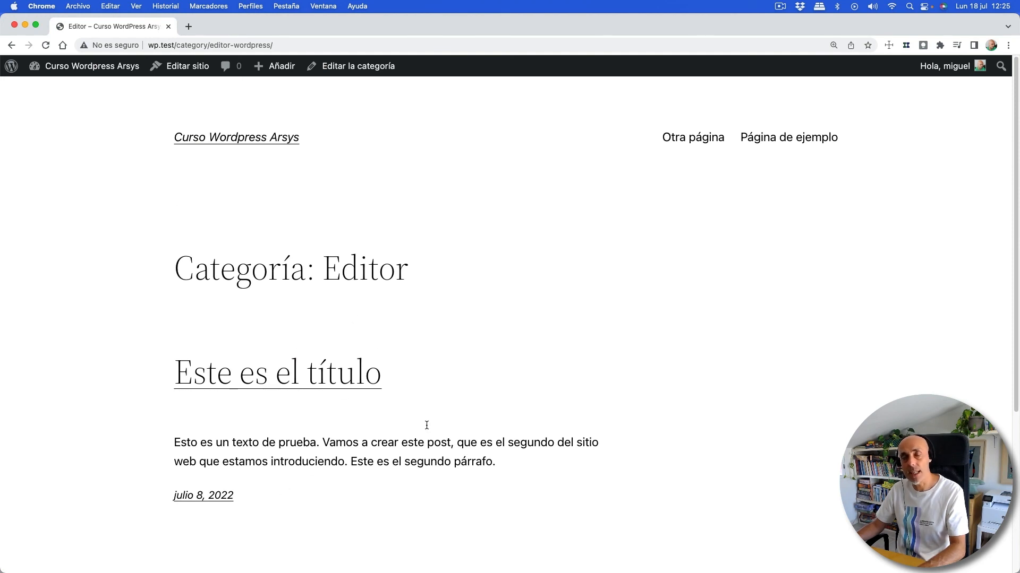
- Return to the admin posts list and use quick edit to add the category Temas hijo to "¡Hola, mundo!"
{"action": "mouse_move", "coordinate": [85, 69]}
{"action": "left_click", "coordinate": [80, 88]}
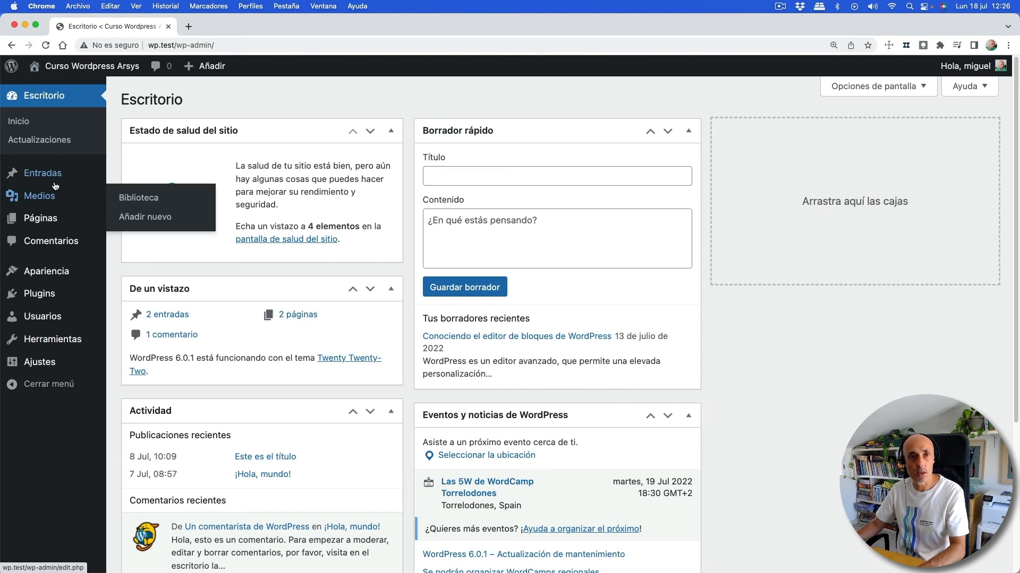
{"action": "mouse_move", "coordinate": [43, 220]}
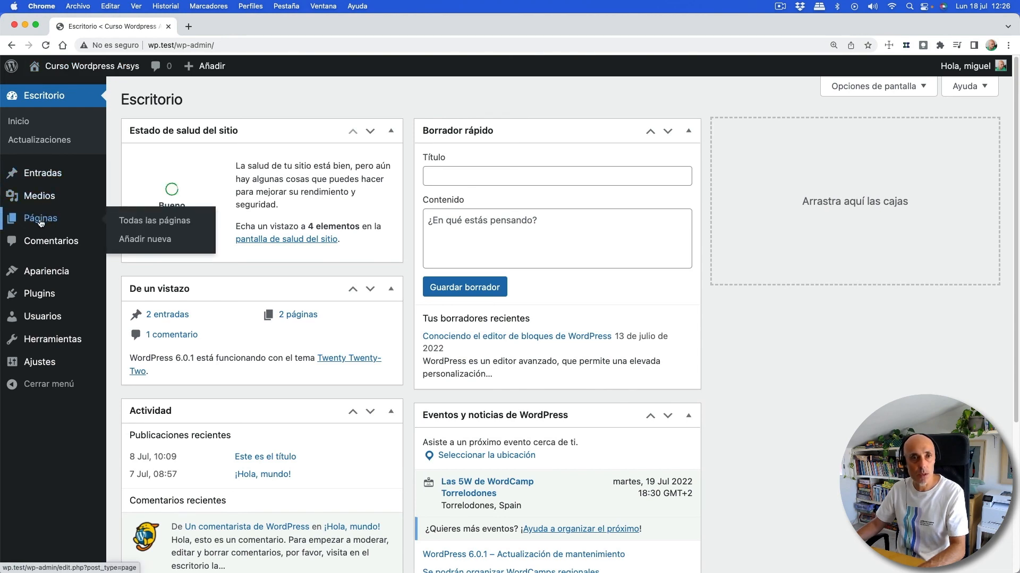
{"action": "left_click", "coordinate": [43, 173]}
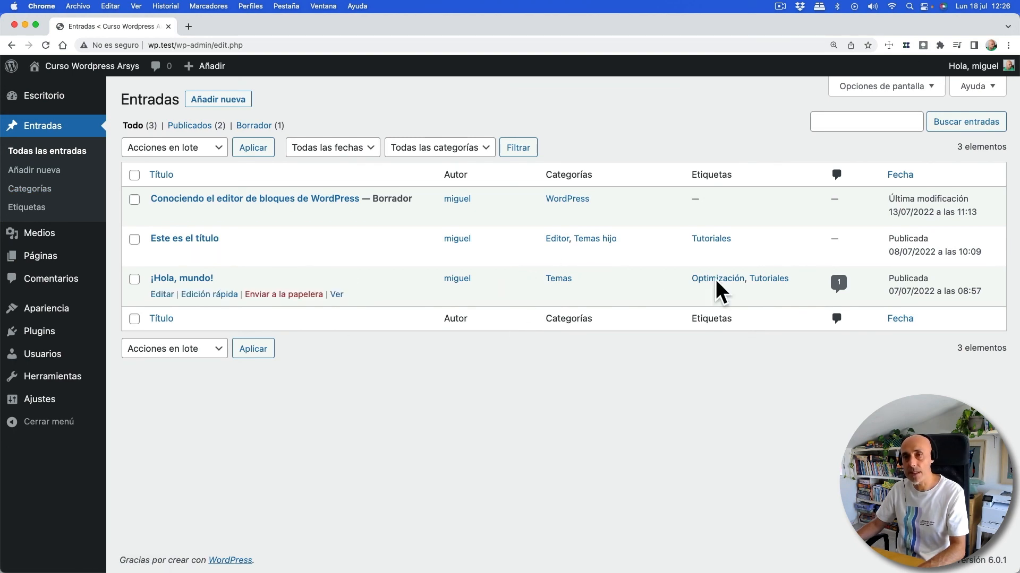
{"action": "left_click", "coordinate": [199, 294]}
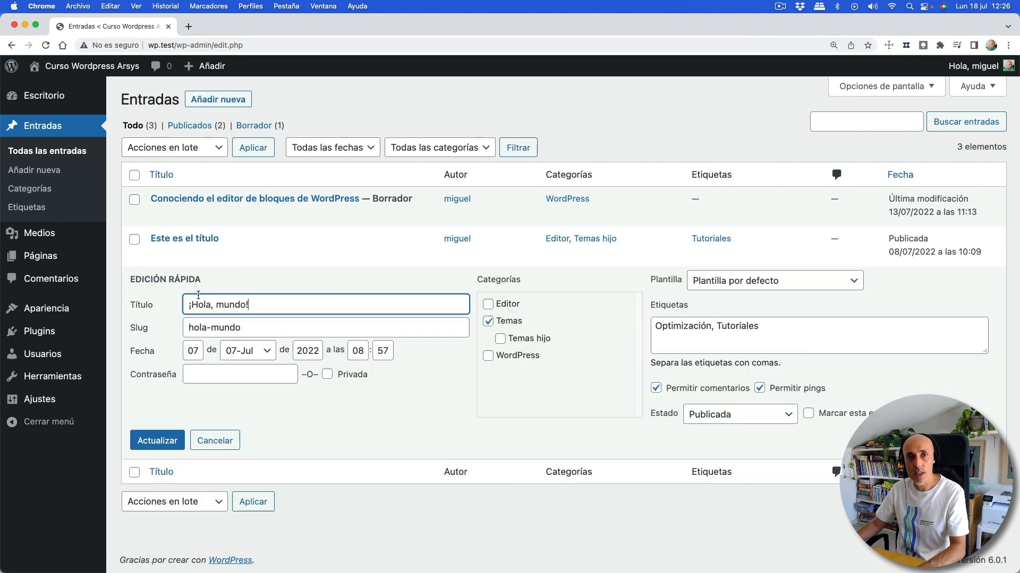
{"action": "left_click", "coordinate": [500, 340]}
{"action": "left_click", "coordinate": [162, 440]}
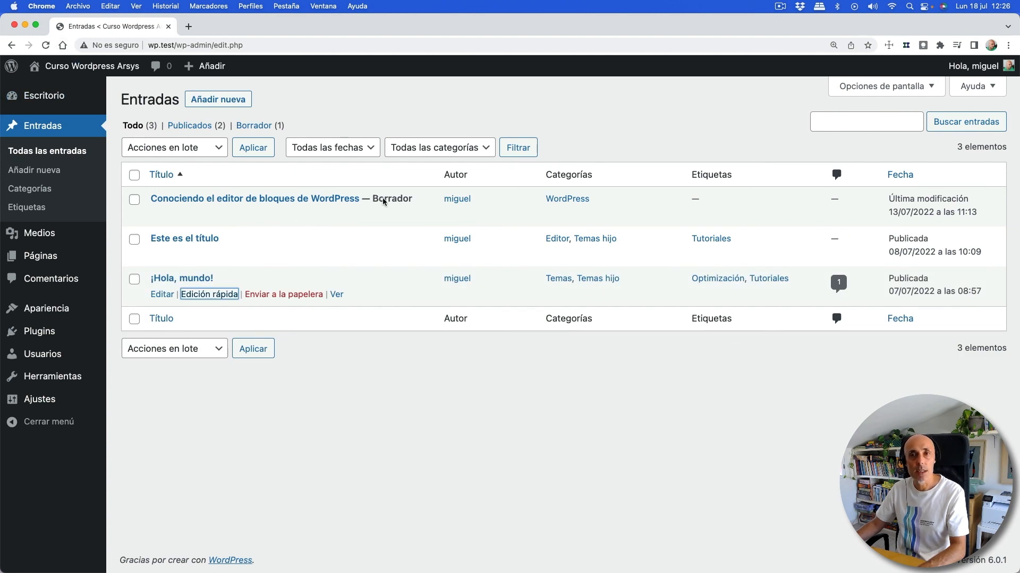
- Visit the public site, open the post "Este es el título" and look through its Temas hijo category archive
{"action": "left_click", "coordinate": [58, 66]}
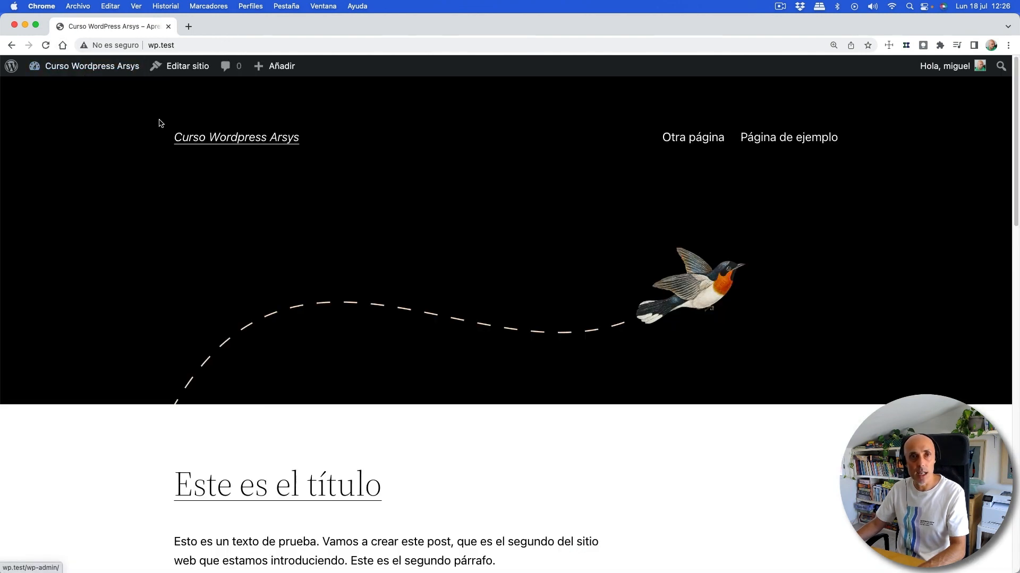
{"action": "left_click", "coordinate": [307, 495]}
{"action": "scroll", "coordinate": [415, 457], "scroll_direction": "down", "scroll_amount": 5}
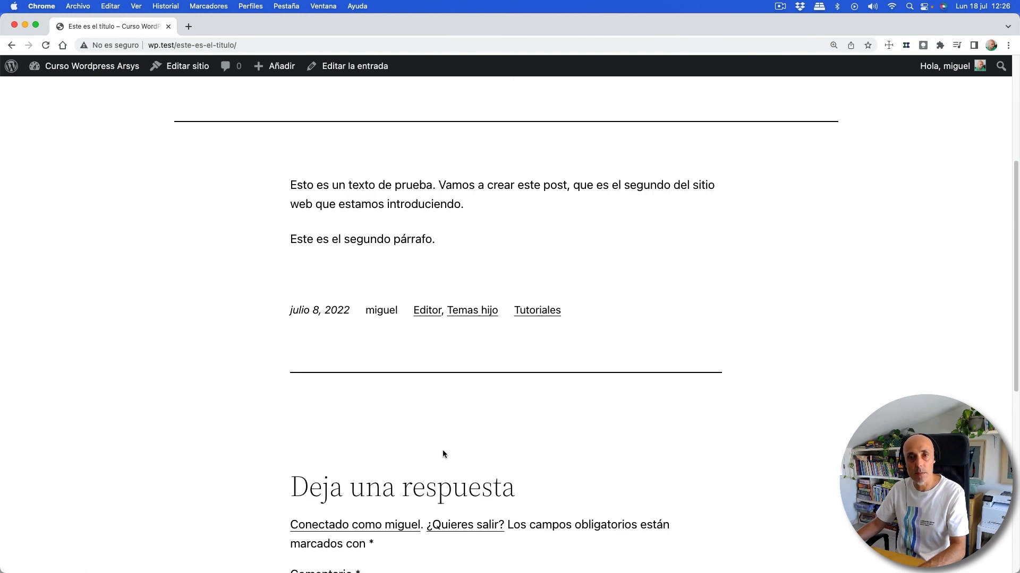
{"action": "left_click", "coordinate": [478, 314]}
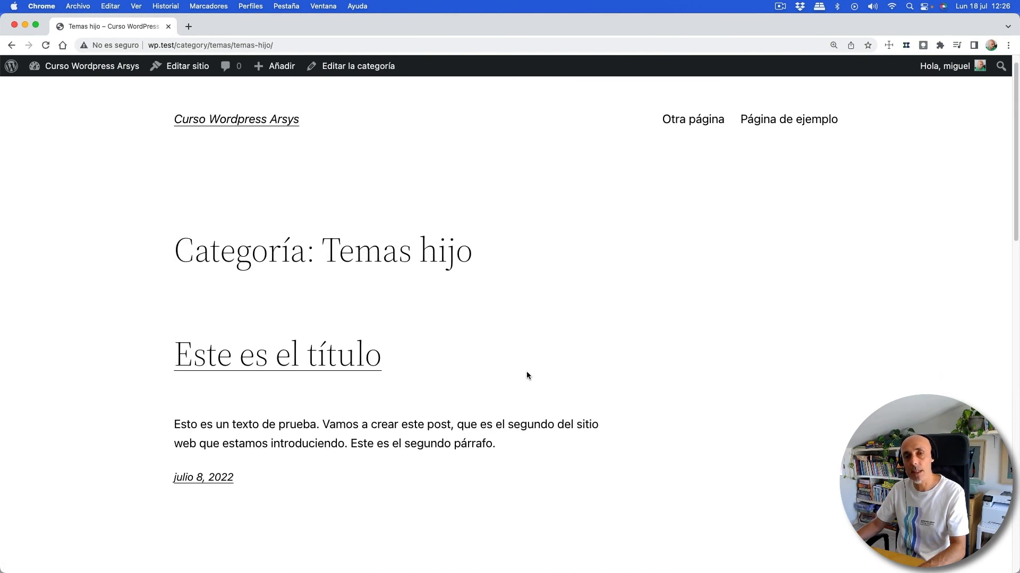
{"action": "scroll", "coordinate": [527, 372], "scroll_direction": "down", "scroll_amount": 5}
{"action": "scroll", "coordinate": [524, 366], "scroll_direction": "down", "scroll_amount": 10}
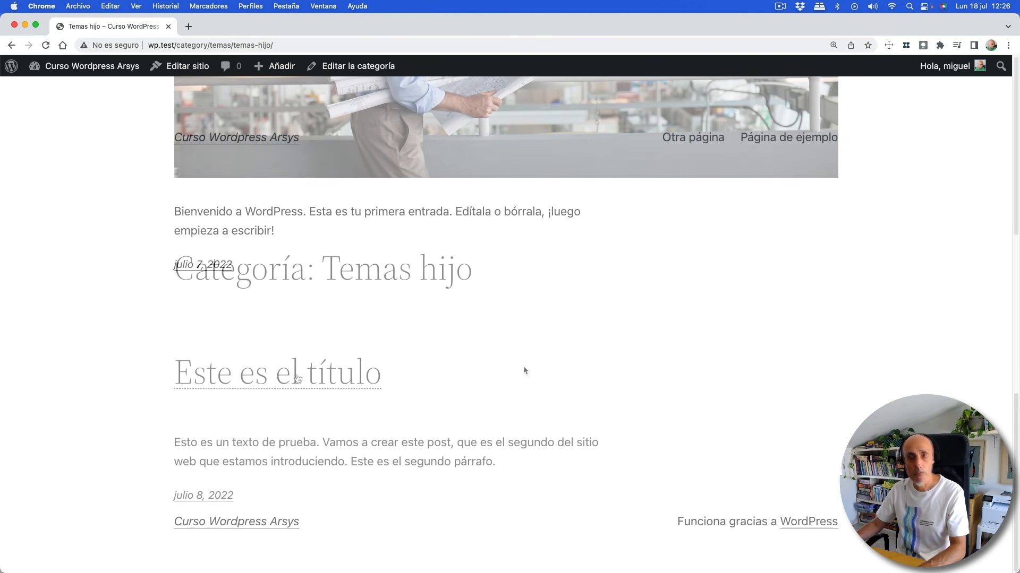
- Reopen the post "Este es el título" from the archive and look through its Tutoriales tag archive
{"action": "left_click", "coordinate": [318, 372]}
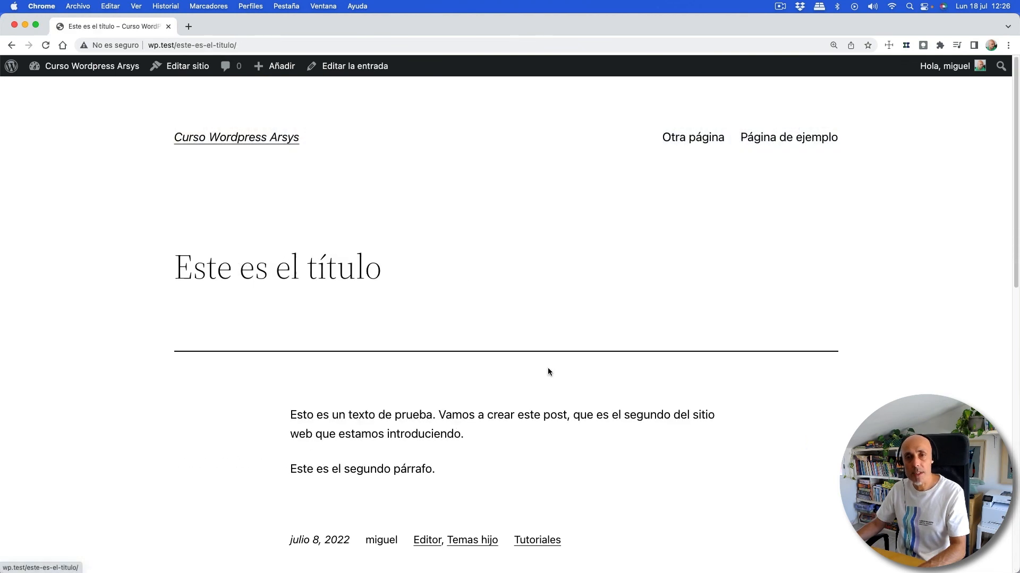
{"action": "scroll", "coordinate": [605, 371], "scroll_direction": "down", "scroll_amount": 3}
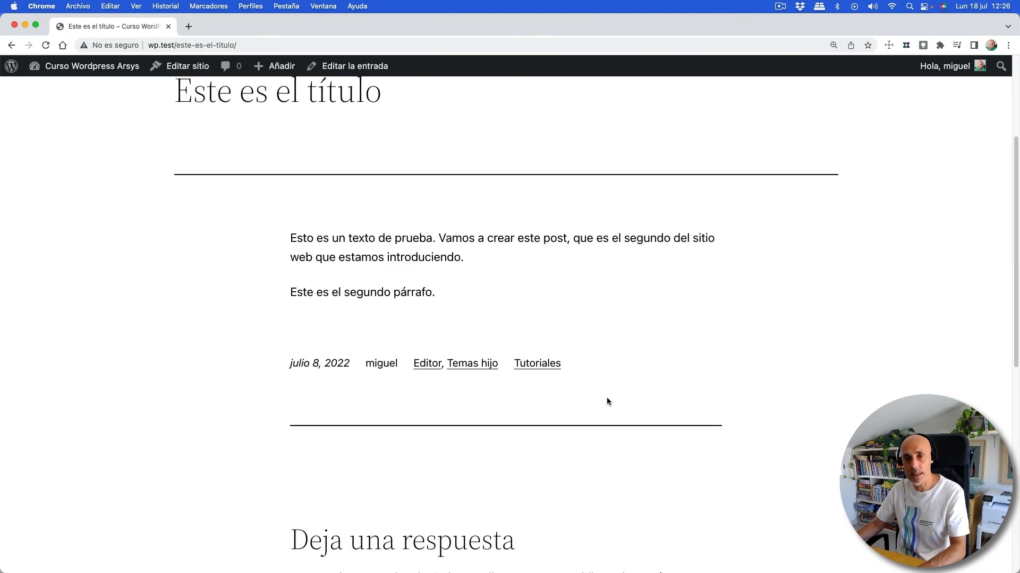
{"action": "left_click", "coordinate": [543, 372]}
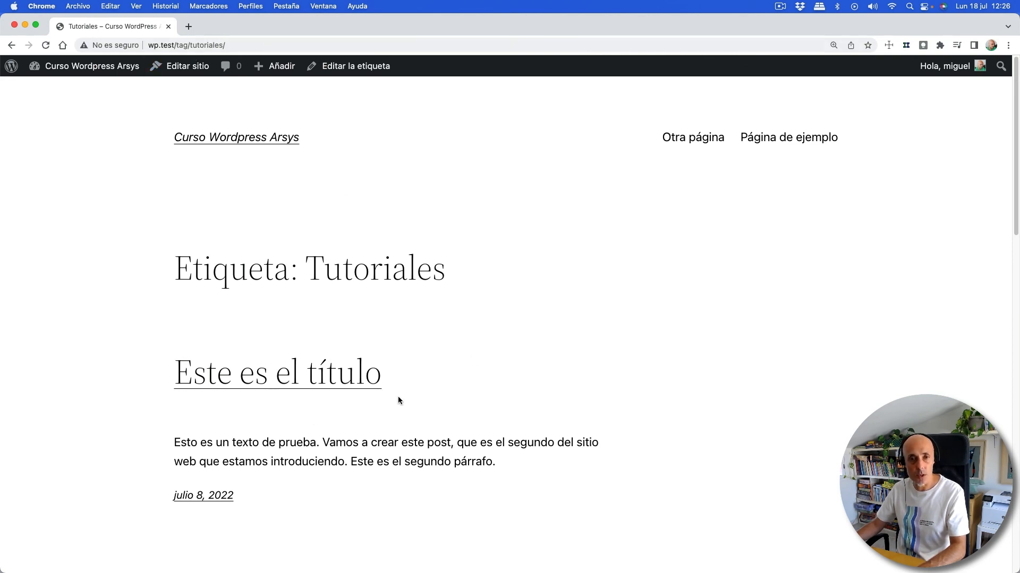
{"action": "scroll", "coordinate": [398, 401], "scroll_direction": "down", "scroll_amount": 5}
{"action": "scroll", "coordinate": [395, 393], "scroll_direction": "down", "scroll_amount": 5}
{"action": "scroll", "coordinate": [494, 366], "scroll_direction": "down", "scroll_amount": 5}
{"action": "scroll", "coordinate": [493, 367], "scroll_direction": "up", "scroll_amount": 15}
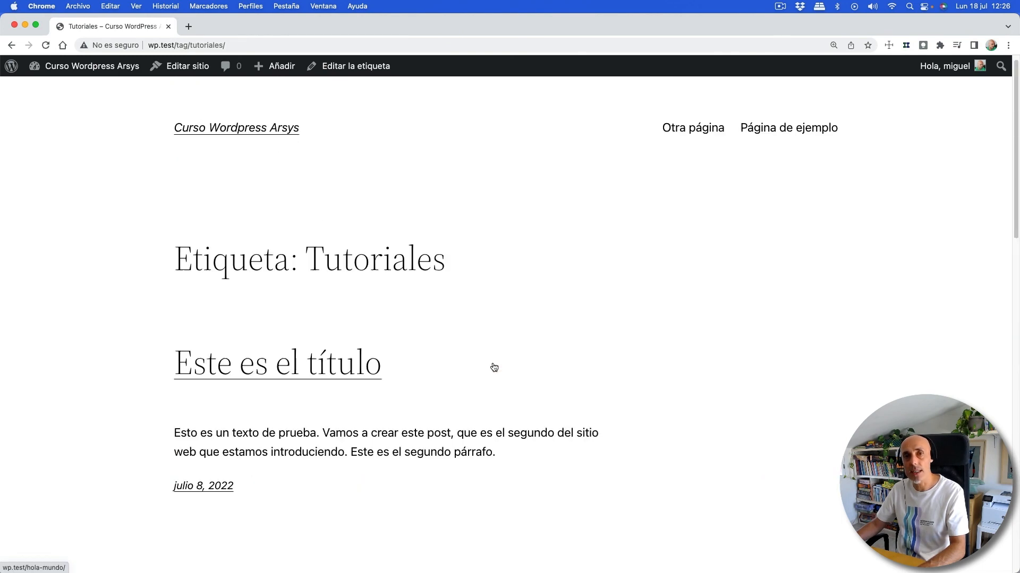